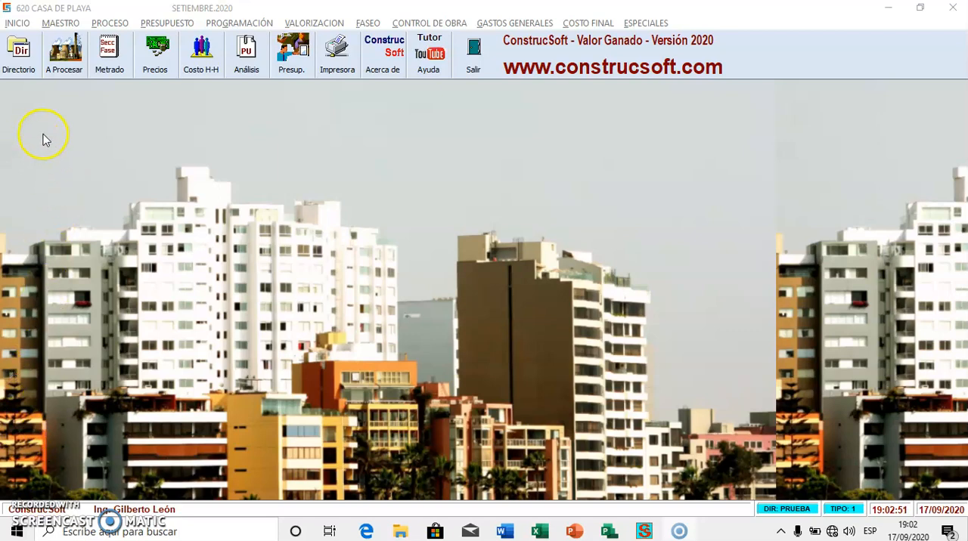
Create a new project numbered 625 with the description CASA DE PLAYA and the offer date SET 2020, and save it
{"action": "left_click", "coordinate": [76, 67]}
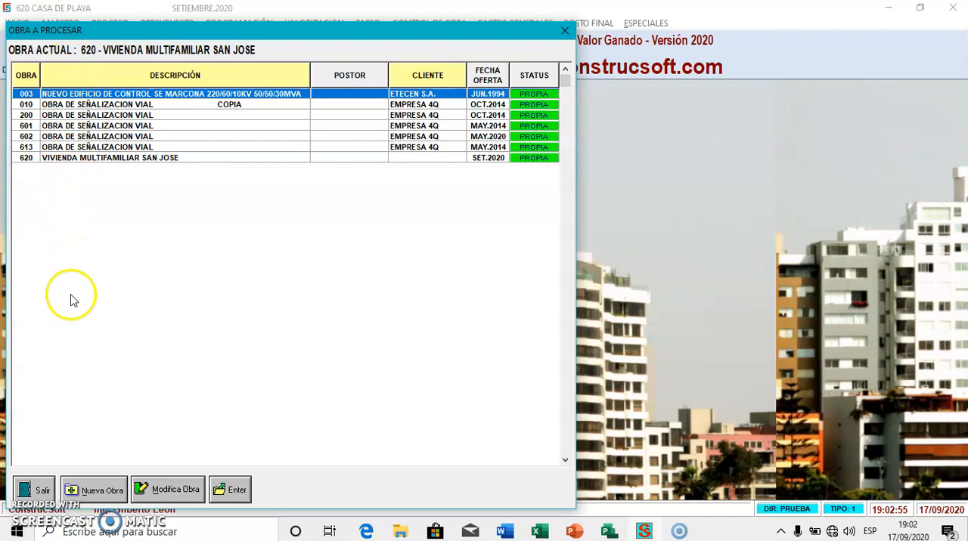
{"action": "left_click", "coordinate": [95, 493]}
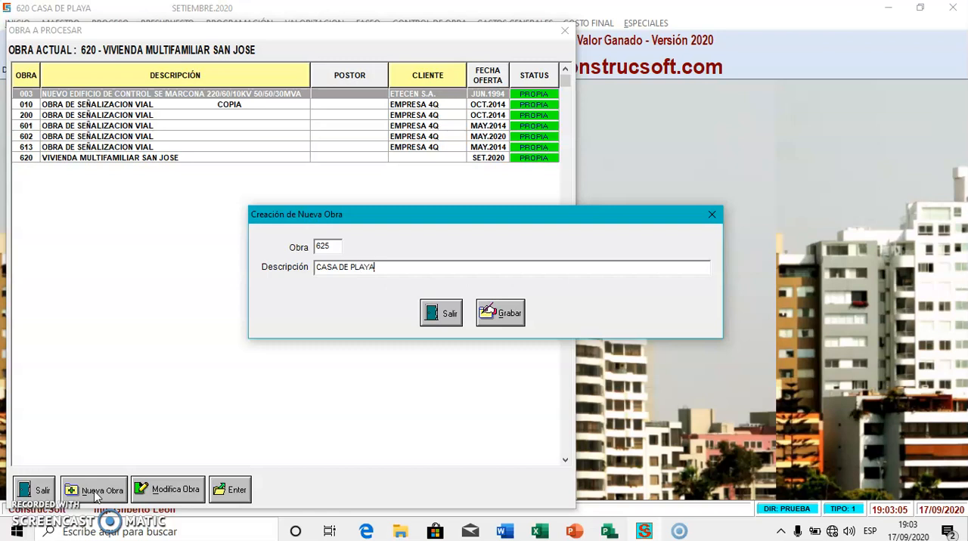
{"action": "left_click", "coordinate": [500, 314]}
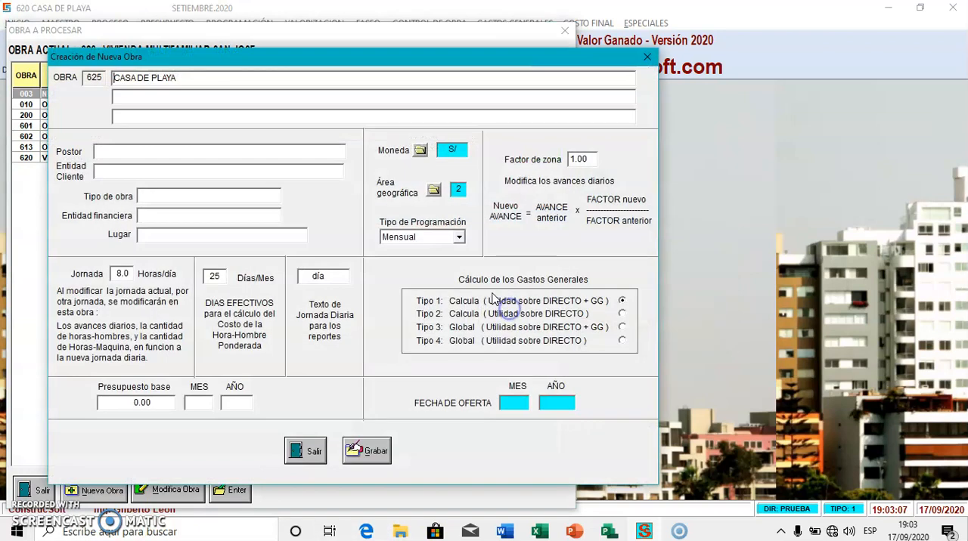
{"action": "left_click", "coordinate": [517, 403]}
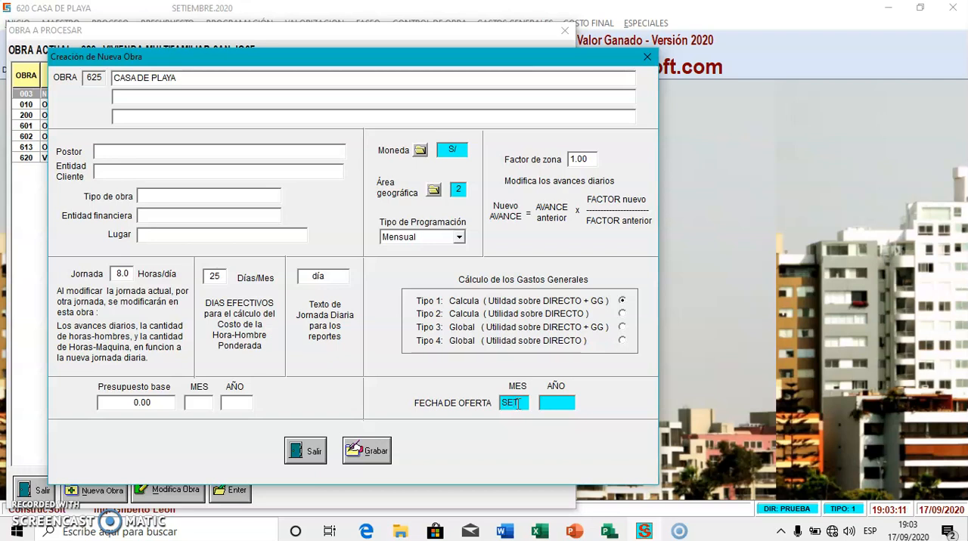
{"action": "type", "text": "2020"}
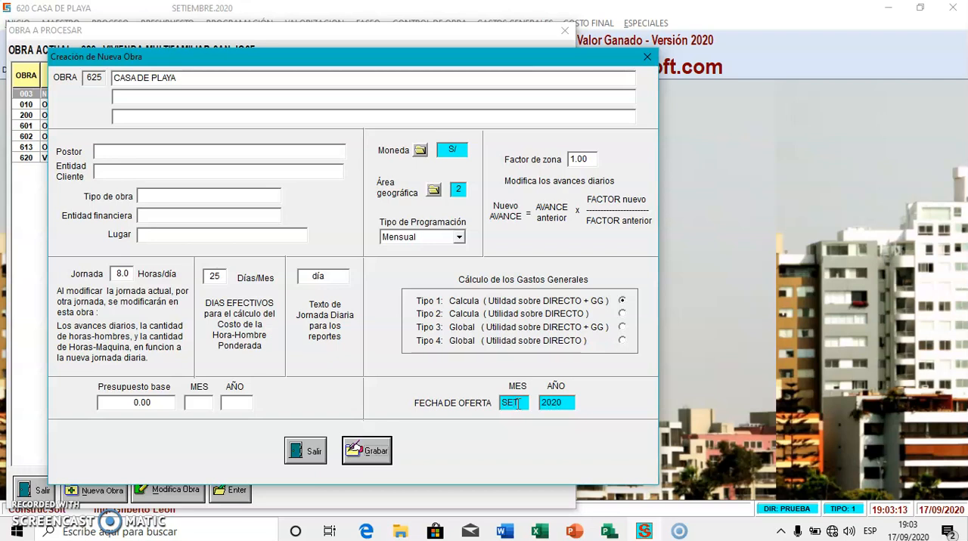
{"action": "left_click", "coordinate": [371, 451]}
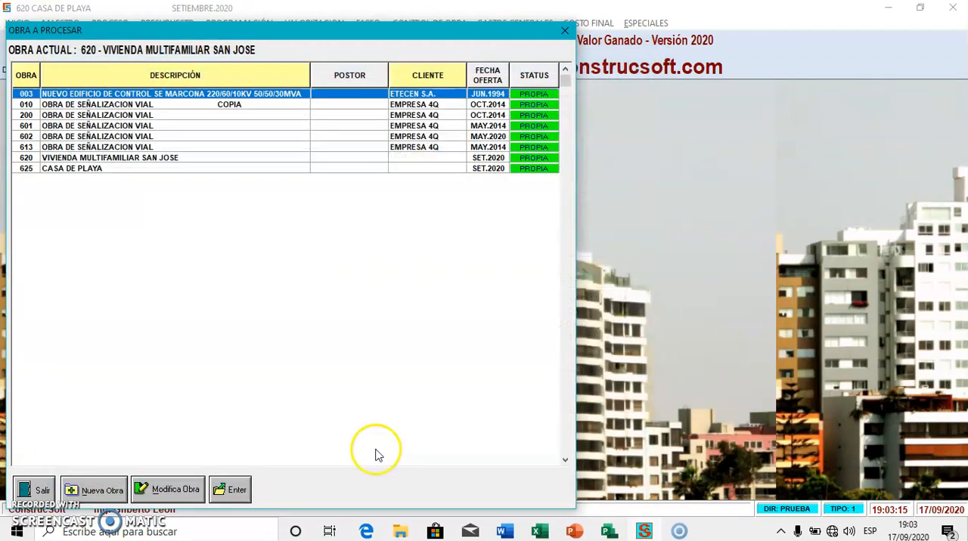
Load project 625 CASA DE PLAYA for September 2020 as the project to process and check its sections list
{"action": "double_click", "coordinate": [113, 168]}
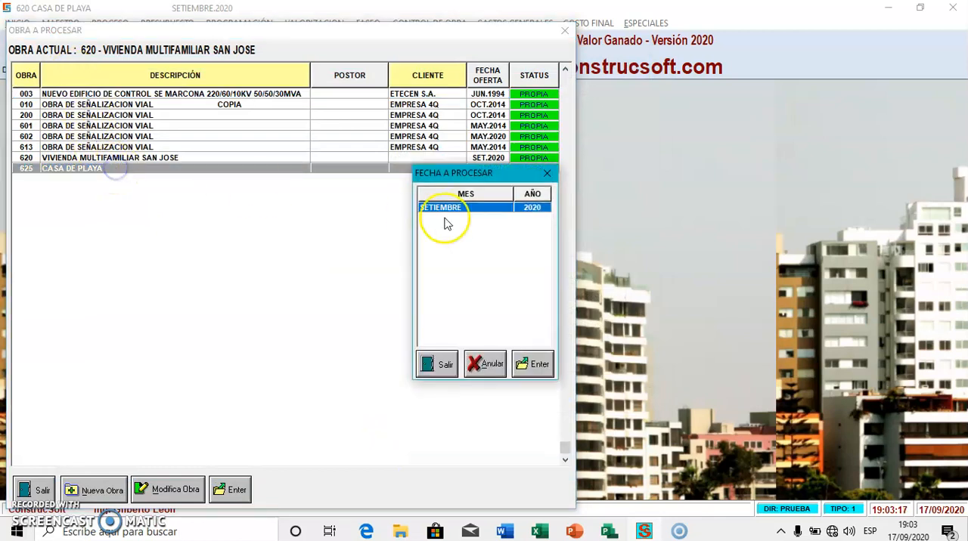
{"action": "double_click", "coordinate": [501, 207]}
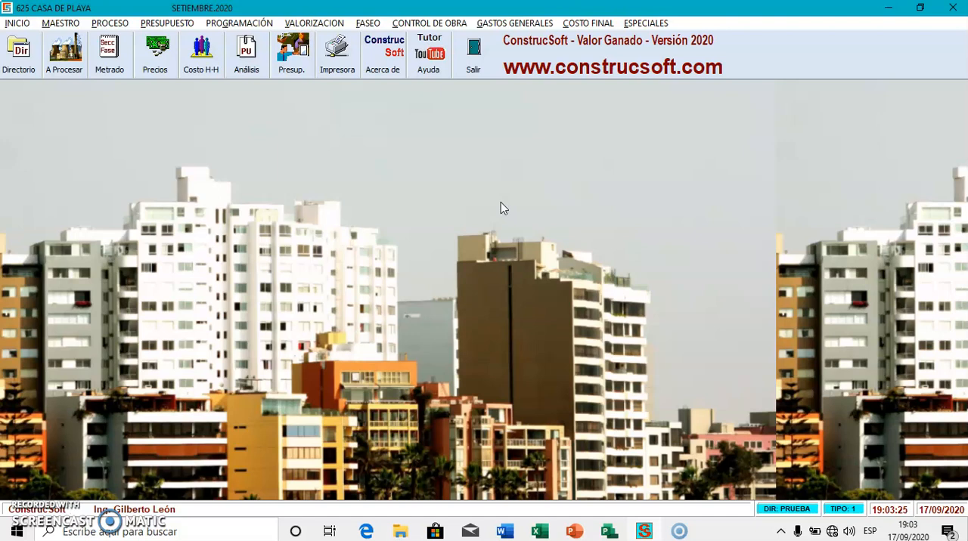
{"action": "left_click", "coordinate": [108, 62]}
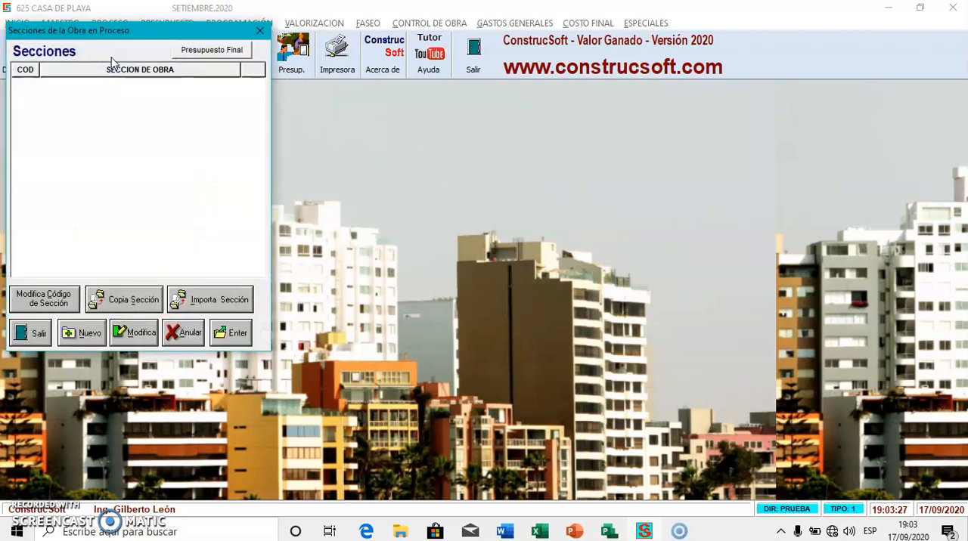
{"action": "left_click", "coordinate": [29, 333]}
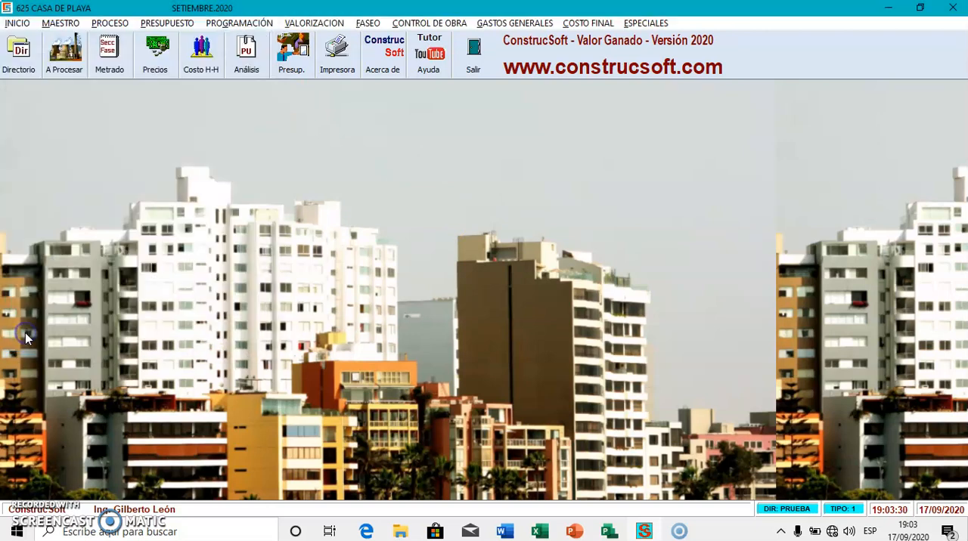
Review the configured directory paths for export and import, including the one for importing quantities
{"action": "left_click", "coordinate": [643, 23]}
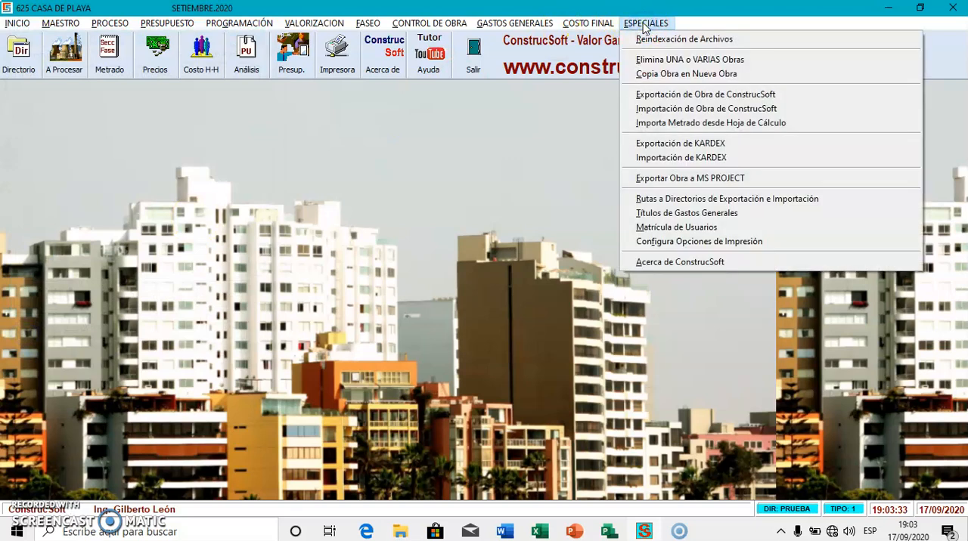
{"action": "left_click", "coordinate": [709, 200]}
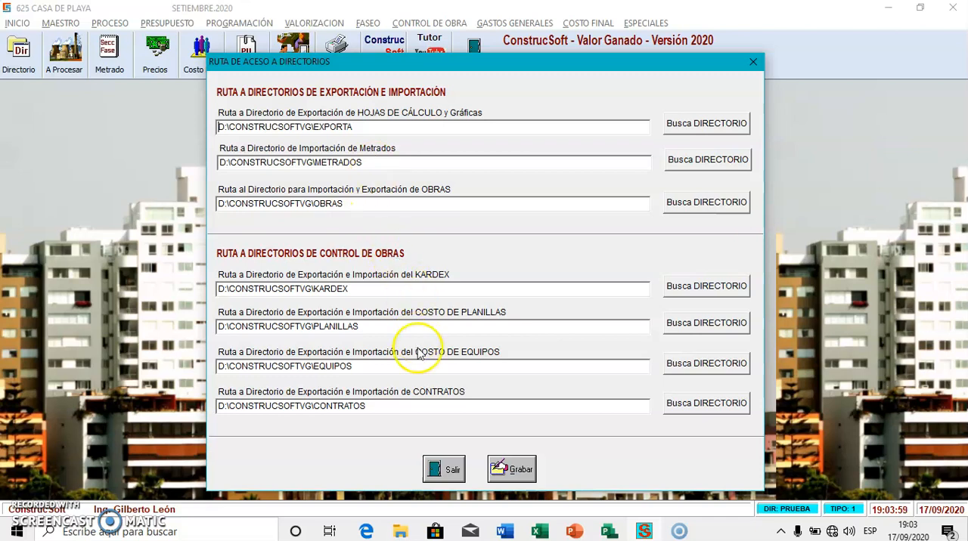
{"action": "left_click", "coordinate": [438, 470]}
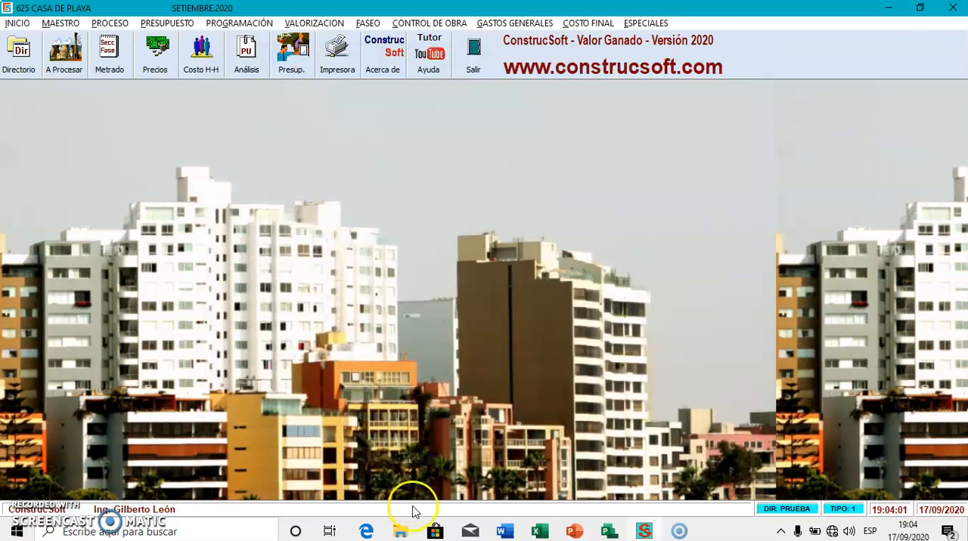
{"action": "mouse_move", "coordinate": [400, 533]}
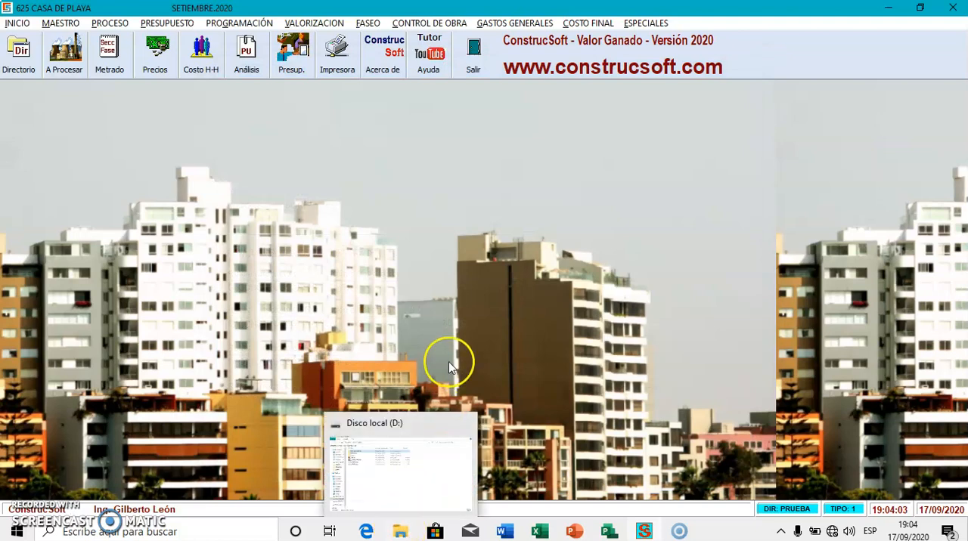
Start the import of quantities from a spreadsheet and open the example spreadsheet it offers
{"action": "left_click", "coordinate": [636, 23]}
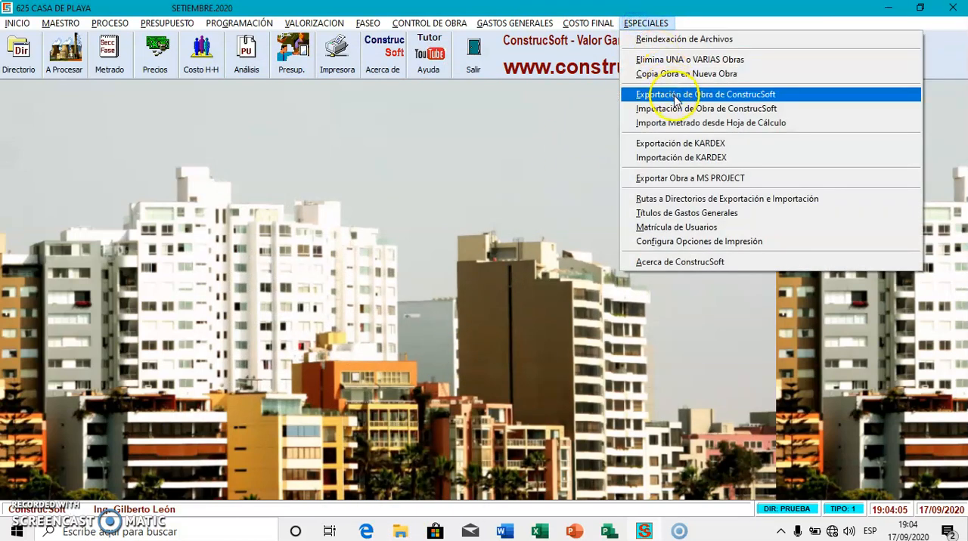
{"action": "left_click", "coordinate": [685, 122]}
{"action": "left_click", "coordinate": [478, 399]}
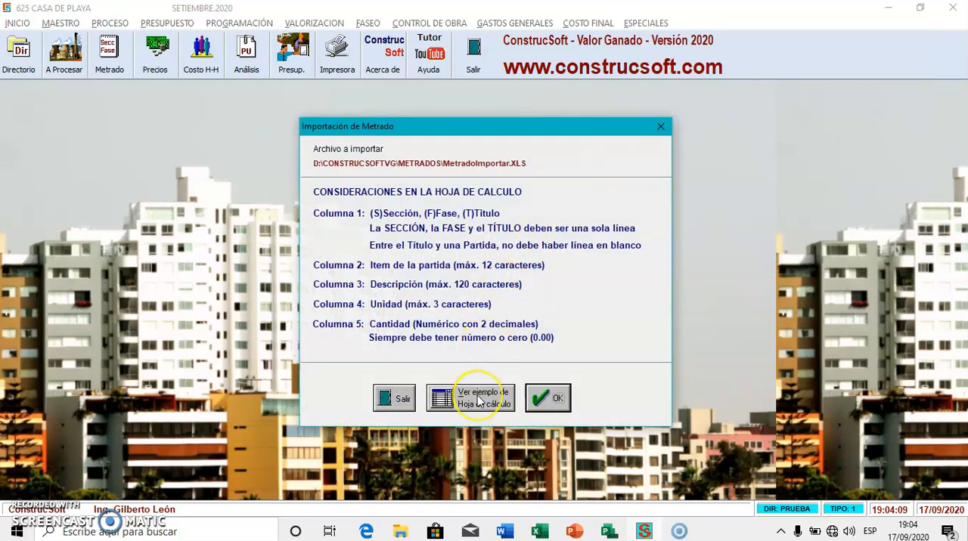
{"action": "left_click", "coordinate": [479, 401]}
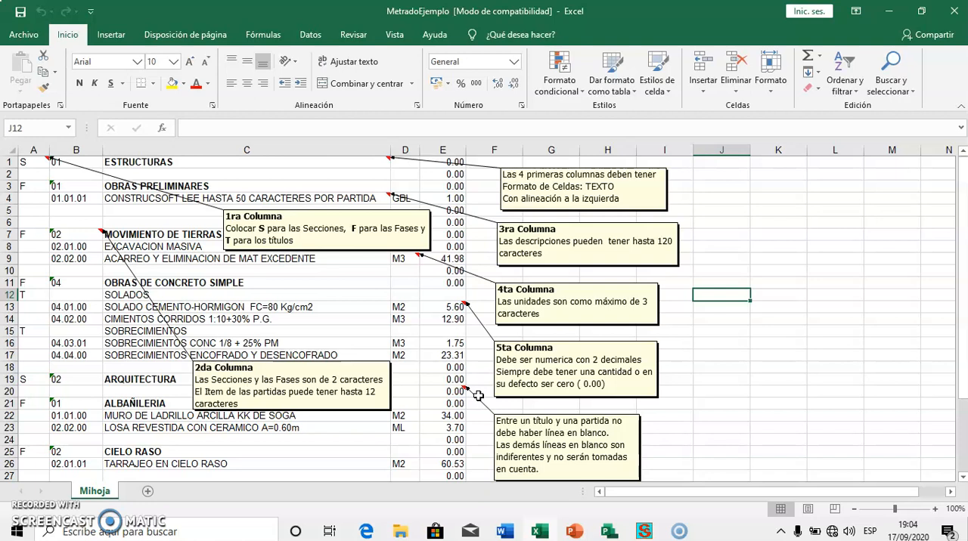
Examine the section, phase and title codes and the column rules in the example sheet, and leave the sheet and the import dialog
{"action": "left_click", "coordinate": [37, 165]}
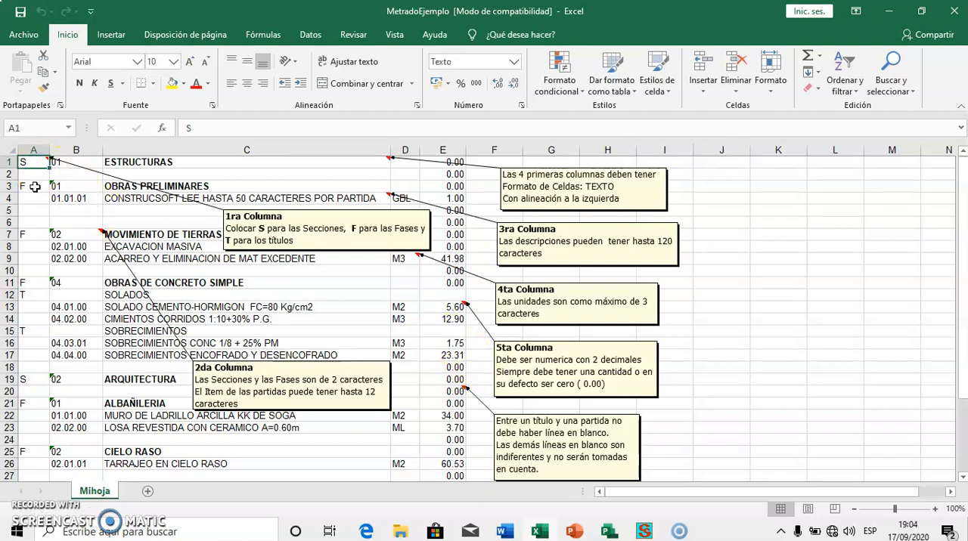
{"action": "left_click", "coordinate": [31, 150]}
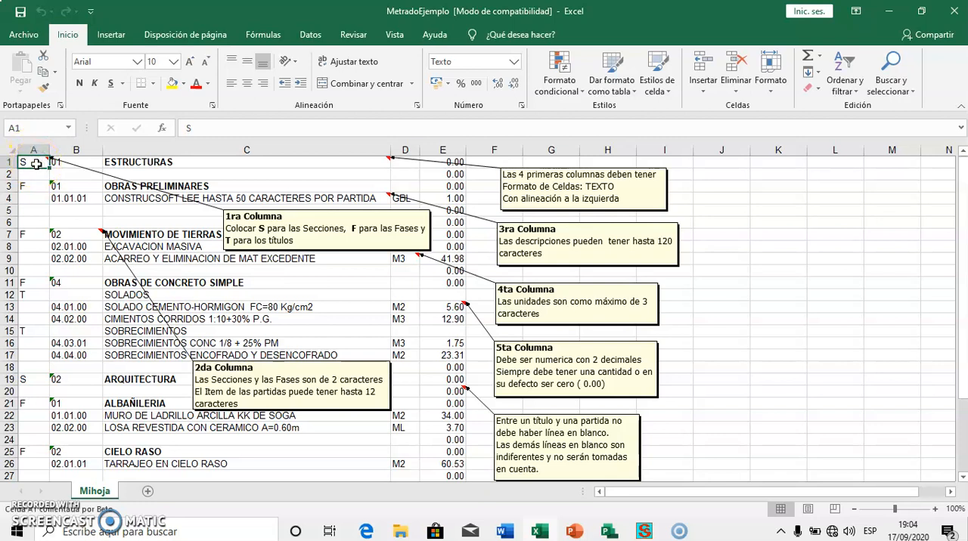
{"action": "left_click", "coordinate": [36, 186]}
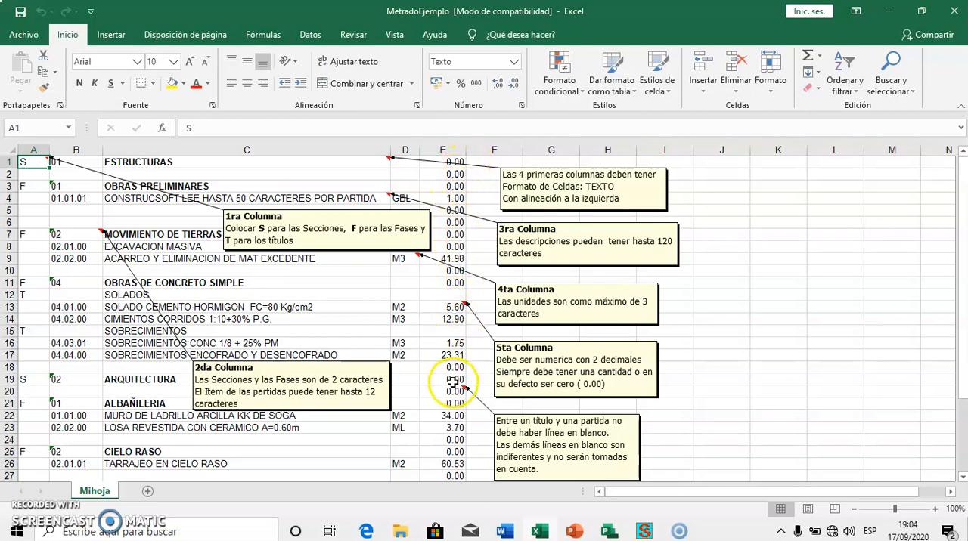
{"action": "scroll", "coordinate": [456, 401], "scroll_direction": "down", "scroll_amount": 5}
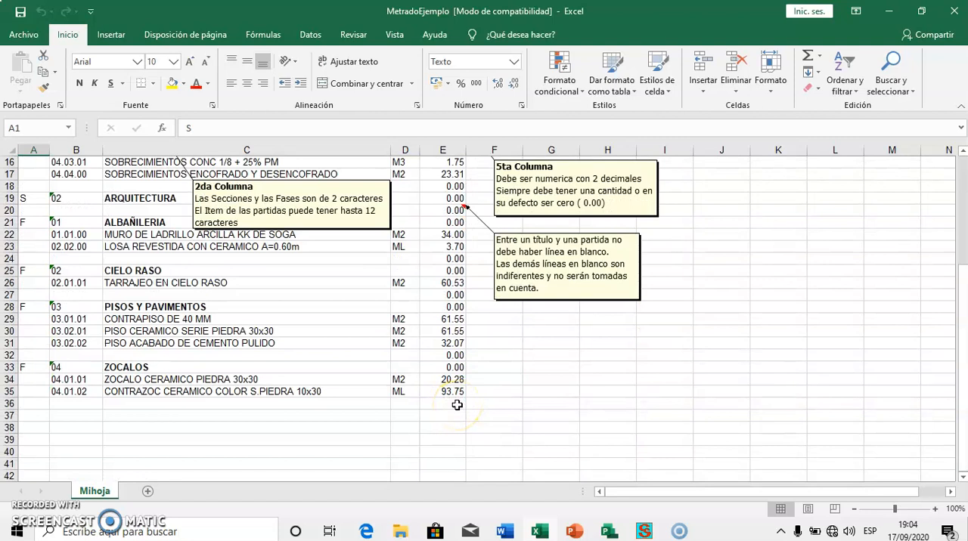
{"action": "scroll", "coordinate": [456, 405], "scroll_direction": "up", "scroll_amount": 5}
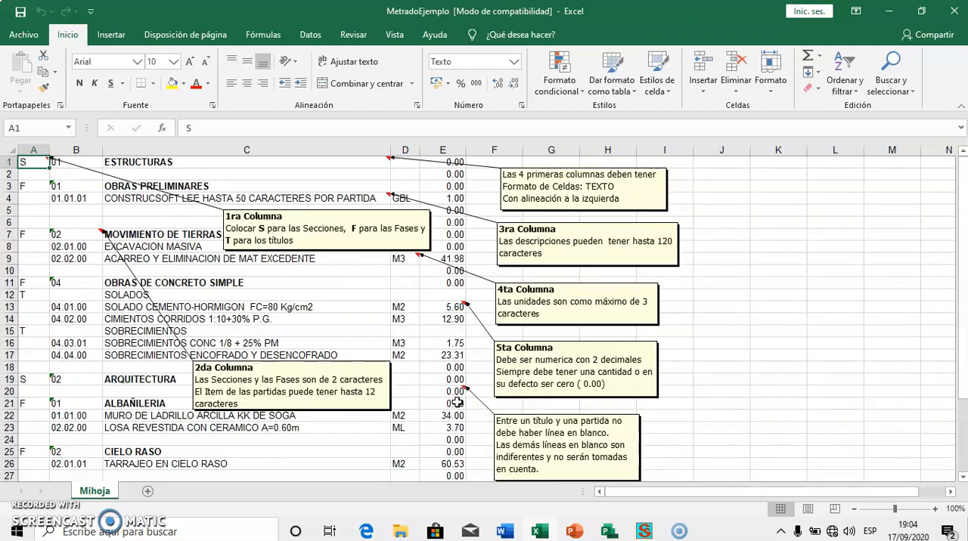
{"action": "left_click", "coordinate": [954, 13]}
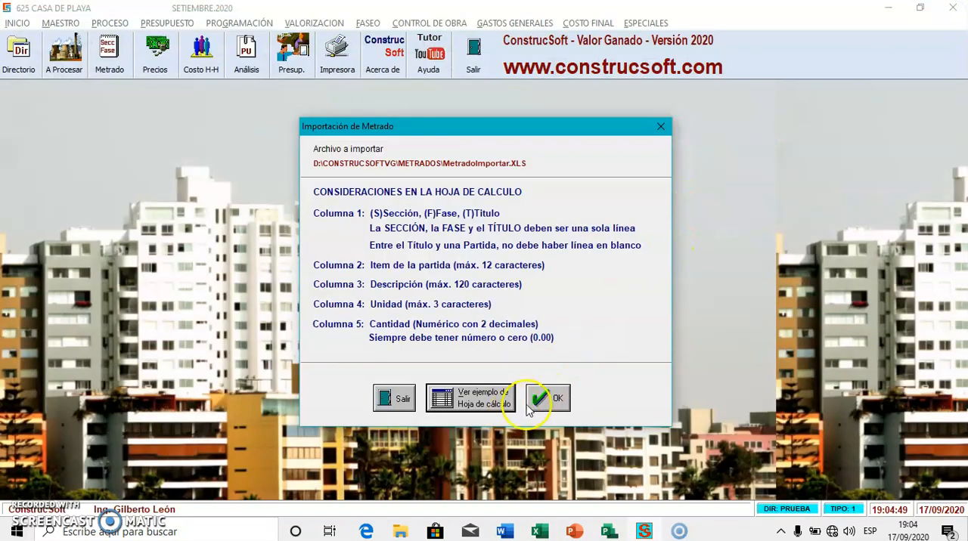
{"action": "left_click", "coordinate": [392, 397]}
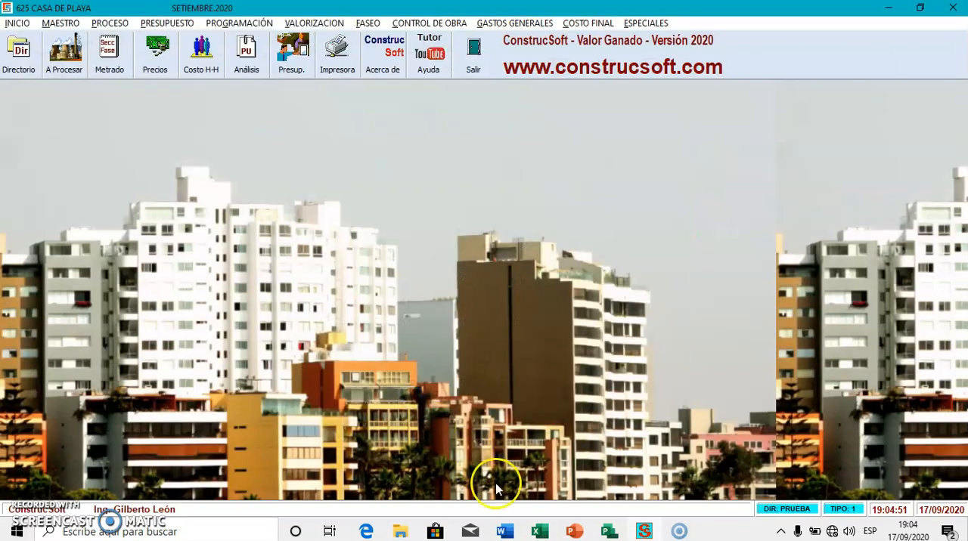
Switch to File Explorer and open the METRADO CASA DE PLAYA workbook from D:\CONSTRUCSOFTVG\METRADOS
{"action": "left_click", "coordinate": [398, 529]}
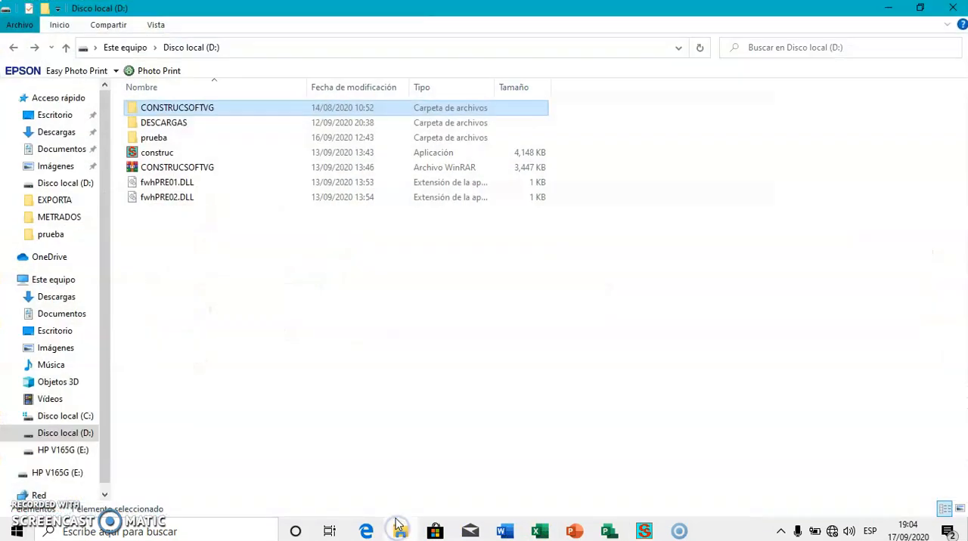
{"action": "double_click", "coordinate": [198, 110]}
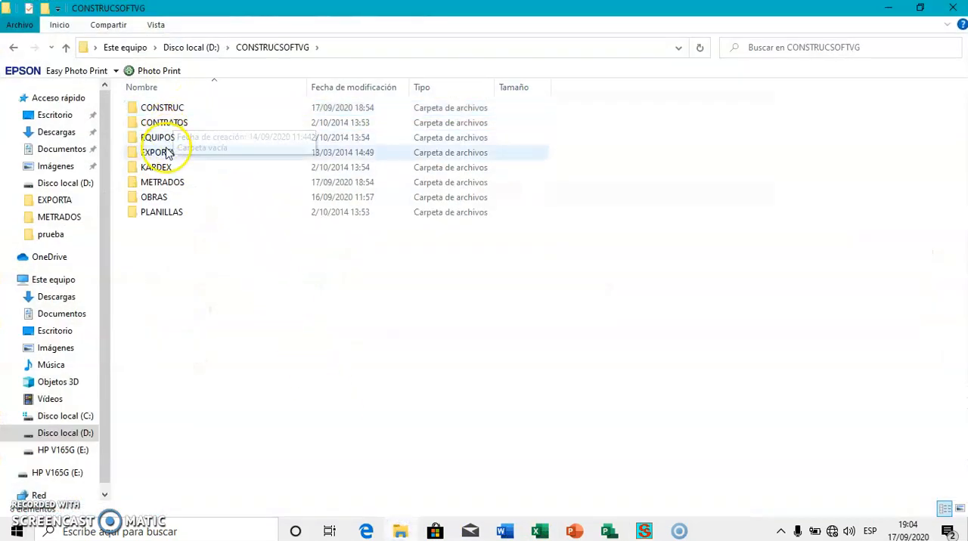
{"action": "double_click", "coordinate": [171, 183]}
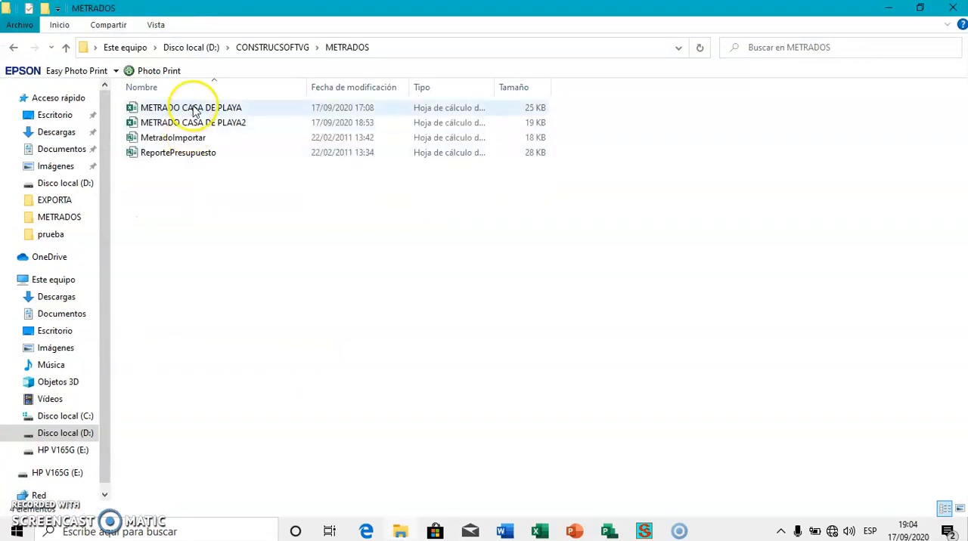
{"action": "left_click", "coordinate": [195, 110]}
{"action": "double_click", "coordinate": [195, 109]}
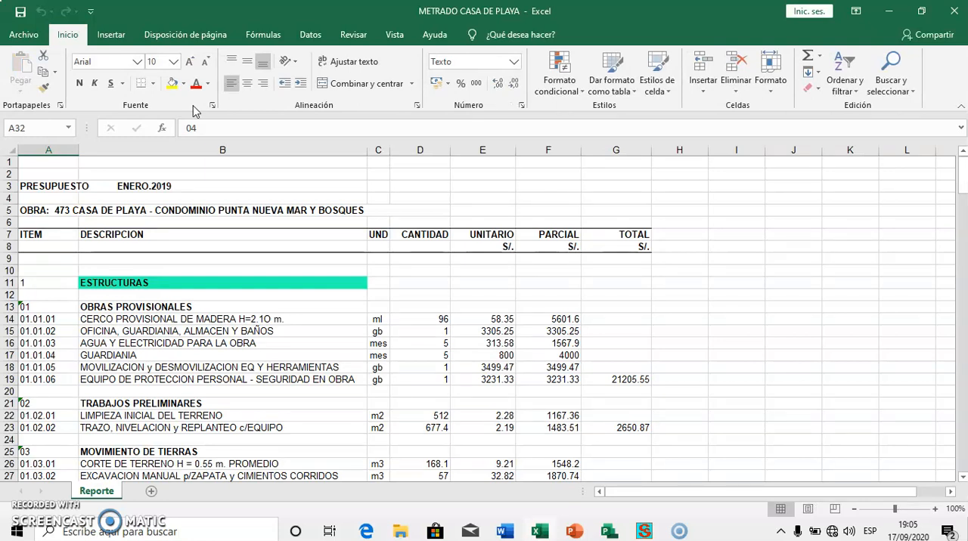
Insert an empty column before the ITEM column and delete the UNITARIO, PARCIAL and TOTAL columns
{"action": "right_click", "coordinate": [53, 145]}
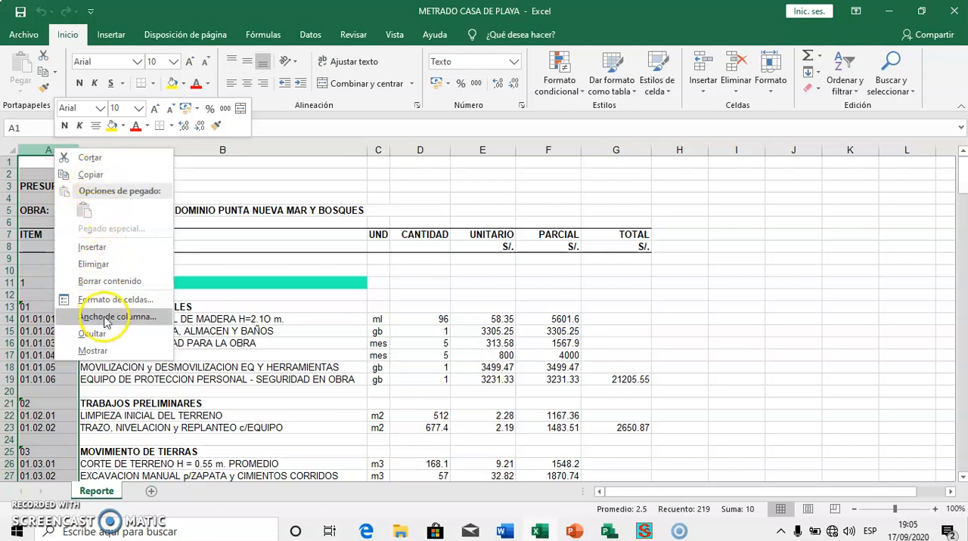
{"action": "left_click", "coordinate": [93, 247]}
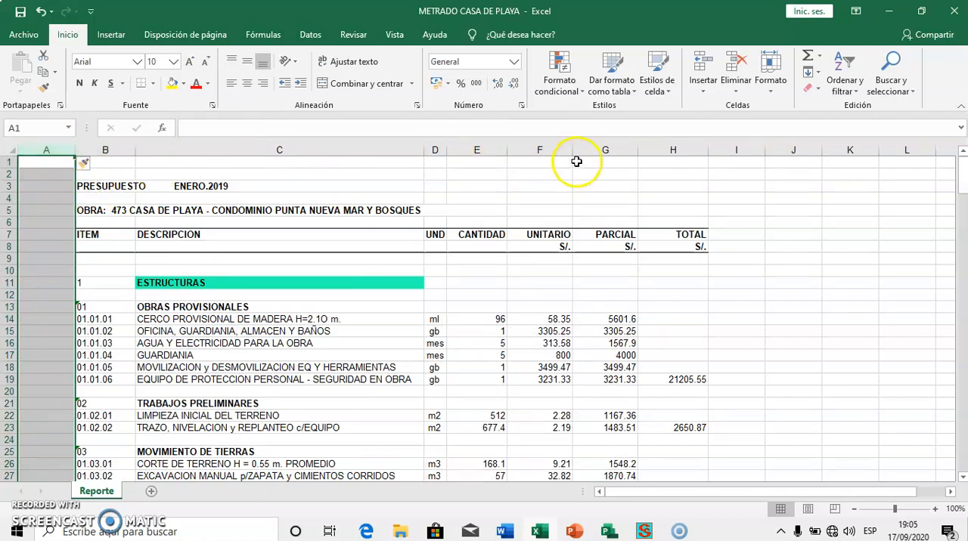
{"action": "left_click_drag", "start_coordinate": [564, 144], "coordinate": [663, 143]}
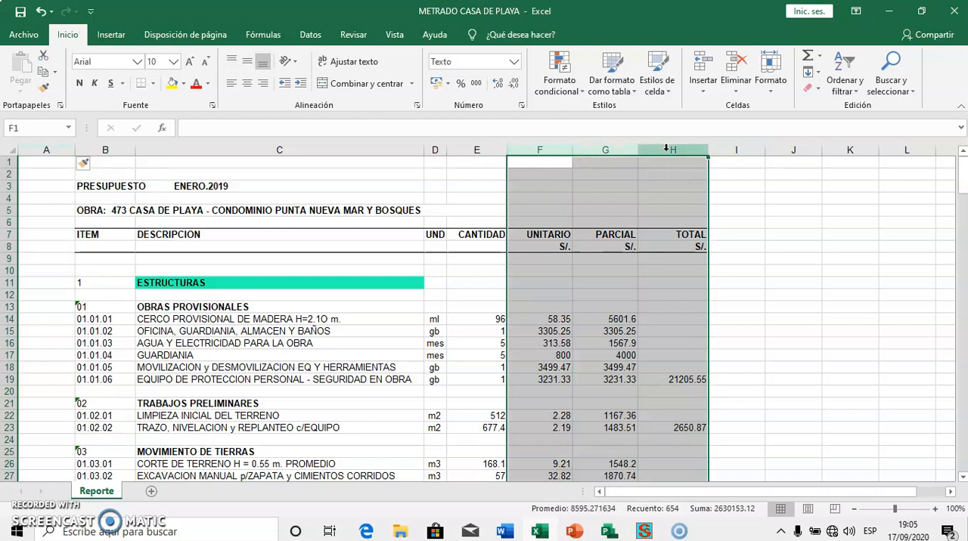
{"action": "right_click", "coordinate": [667, 149]}
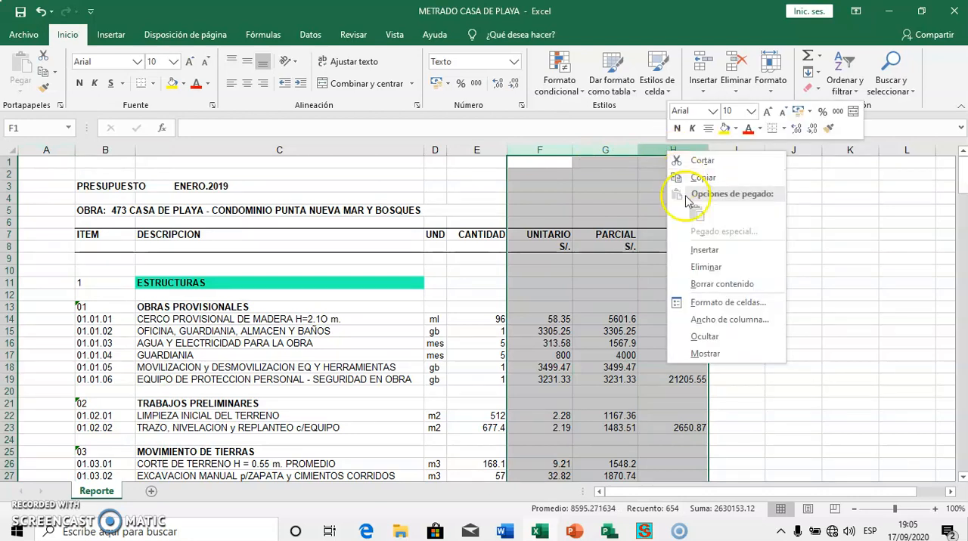
{"action": "left_click", "coordinate": [705, 267]}
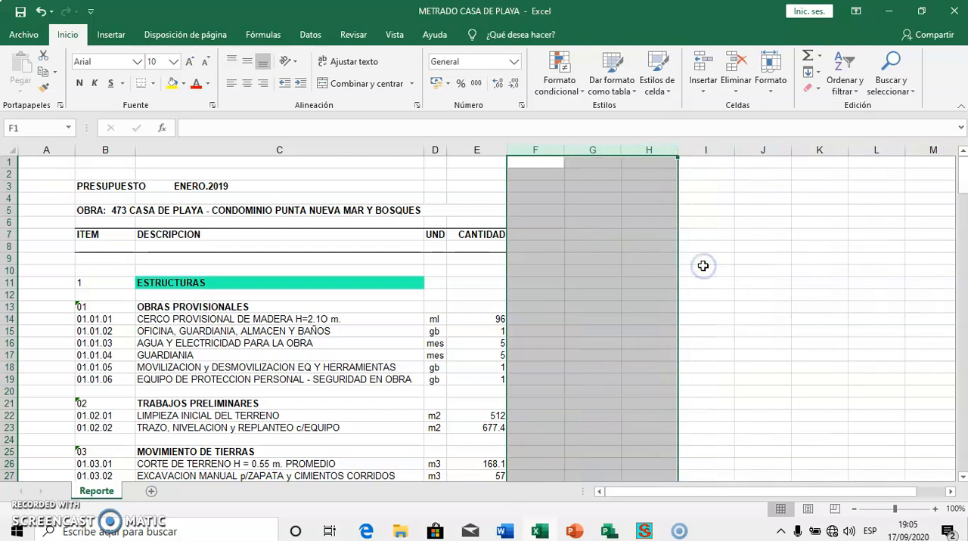
{"action": "left_click", "coordinate": [492, 236]}
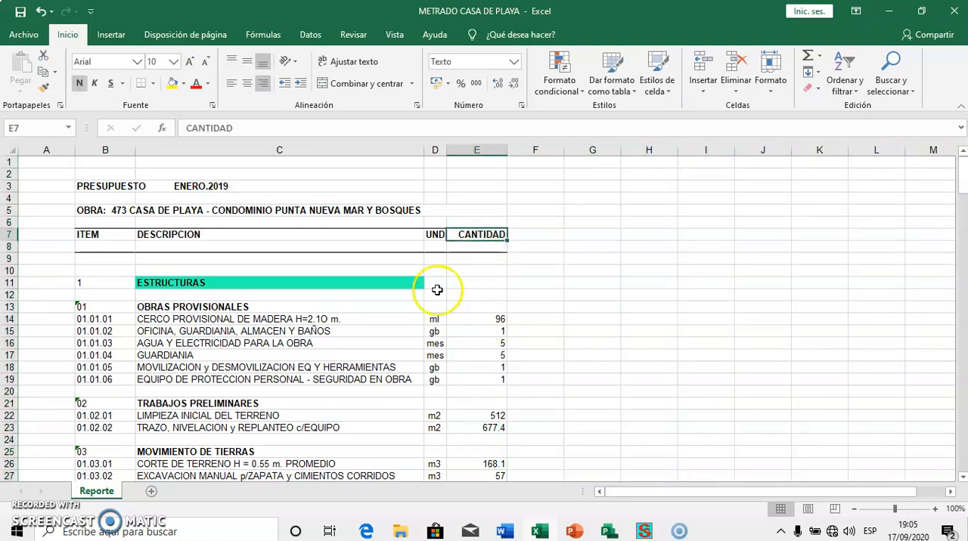
Format columns A to D as Texto and align their contents left
{"action": "left_click", "coordinate": [67, 154]}
{"action": "left_click_drag", "start_coordinate": [68, 155], "coordinate": [431, 149]}
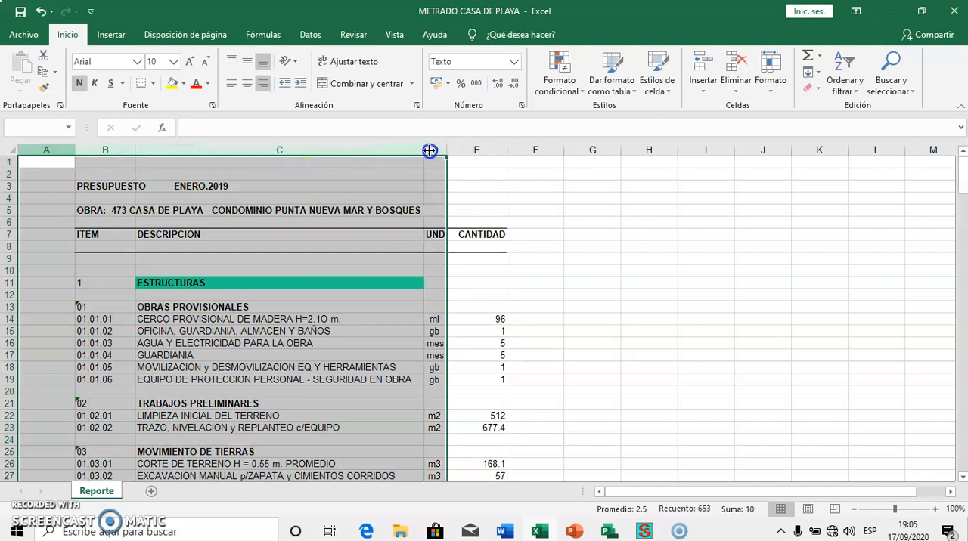
{"action": "right_click", "coordinate": [432, 151]}
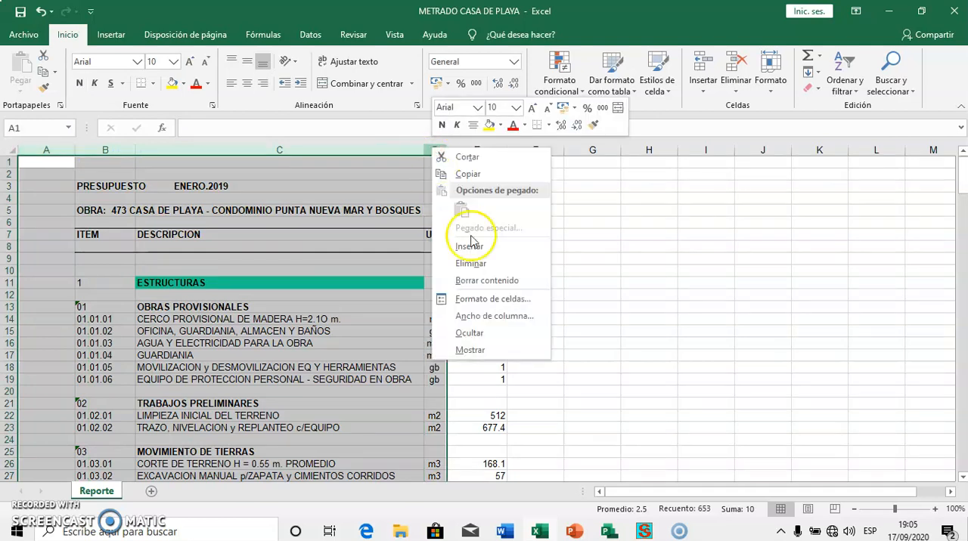
{"action": "left_click", "coordinate": [501, 303]}
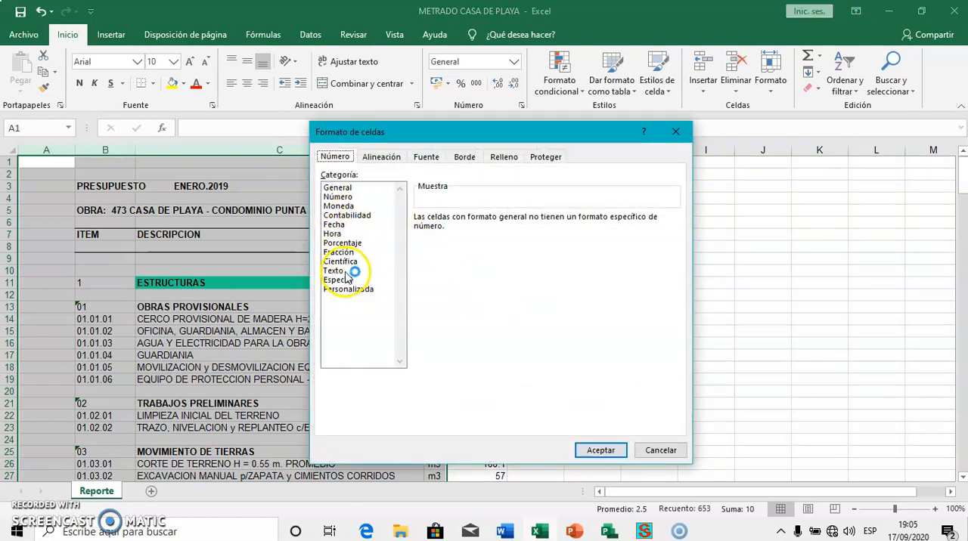
{"action": "left_click", "coordinate": [349, 270]}
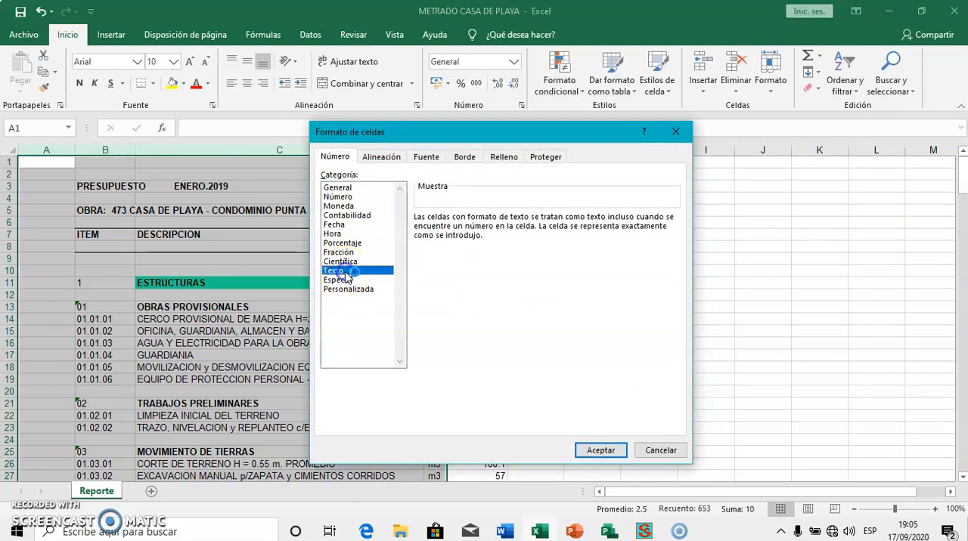
{"action": "left_click", "coordinate": [601, 449]}
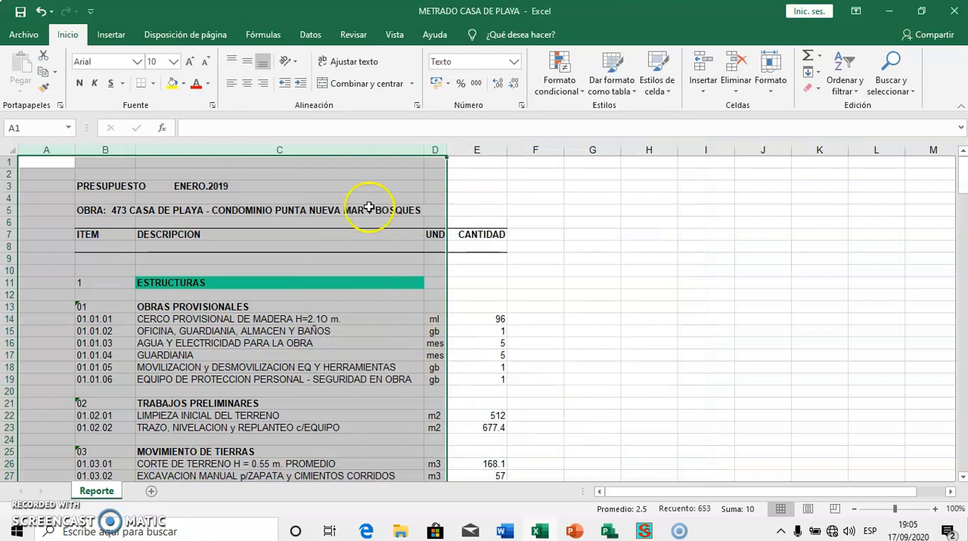
{"action": "left_click", "coordinate": [232, 83]}
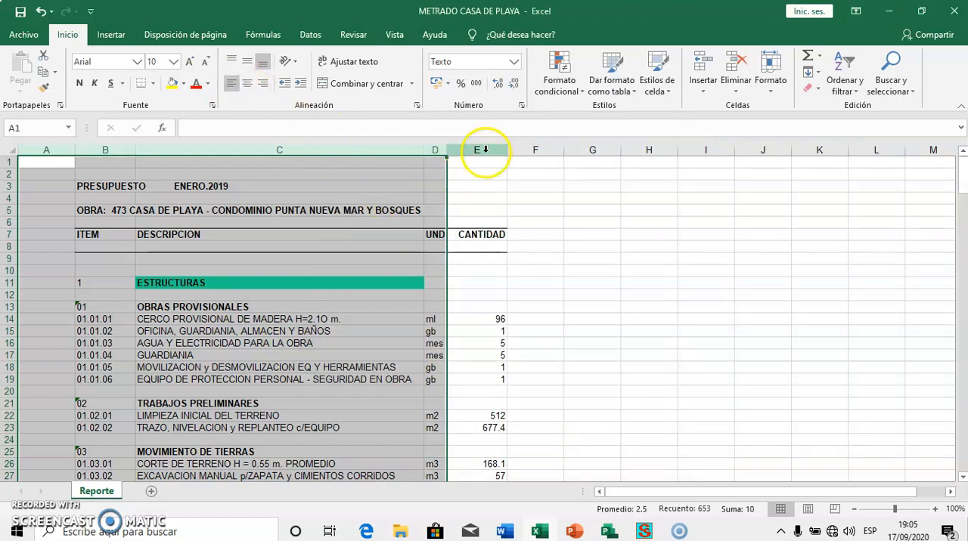
Format the CANTIDAD column as Número with two decimal places
{"action": "left_click", "coordinate": [478, 149]}
{"action": "right_click", "coordinate": [487, 156]}
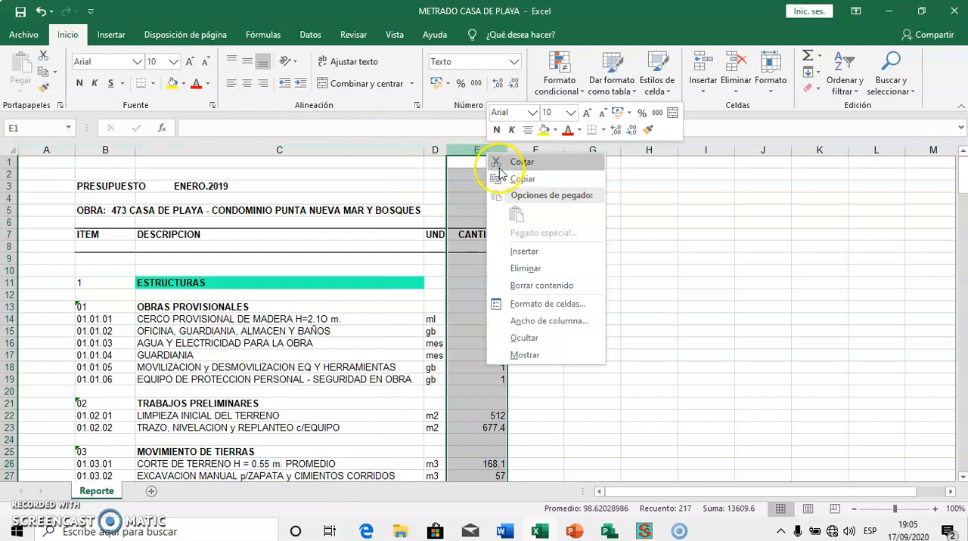
{"action": "left_click", "coordinate": [545, 305]}
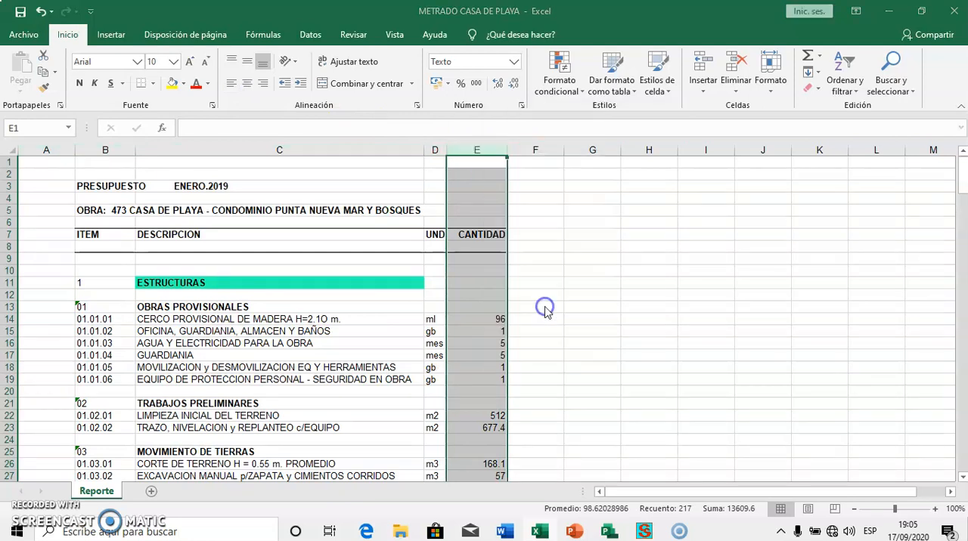
{"action": "left_click", "coordinate": [387, 201]}
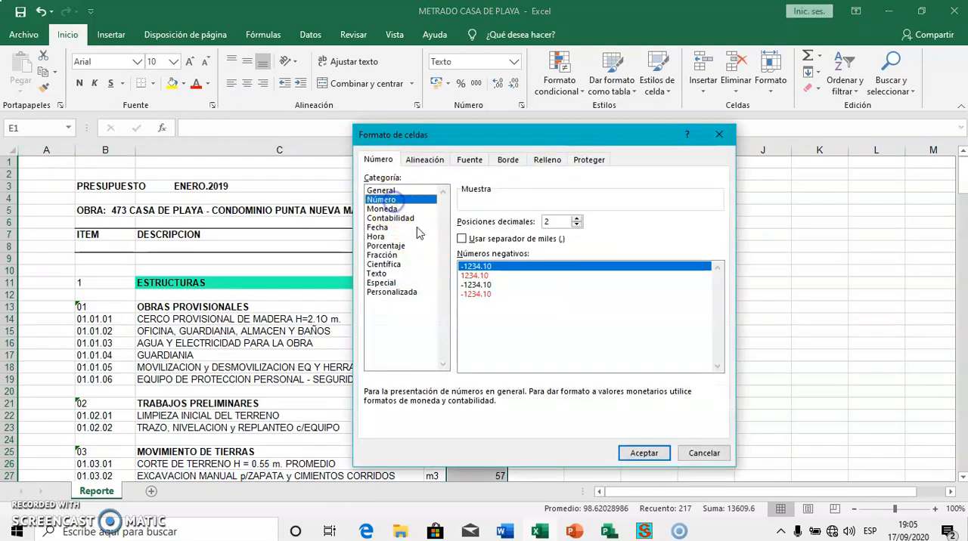
{"action": "left_click", "coordinate": [642, 452]}
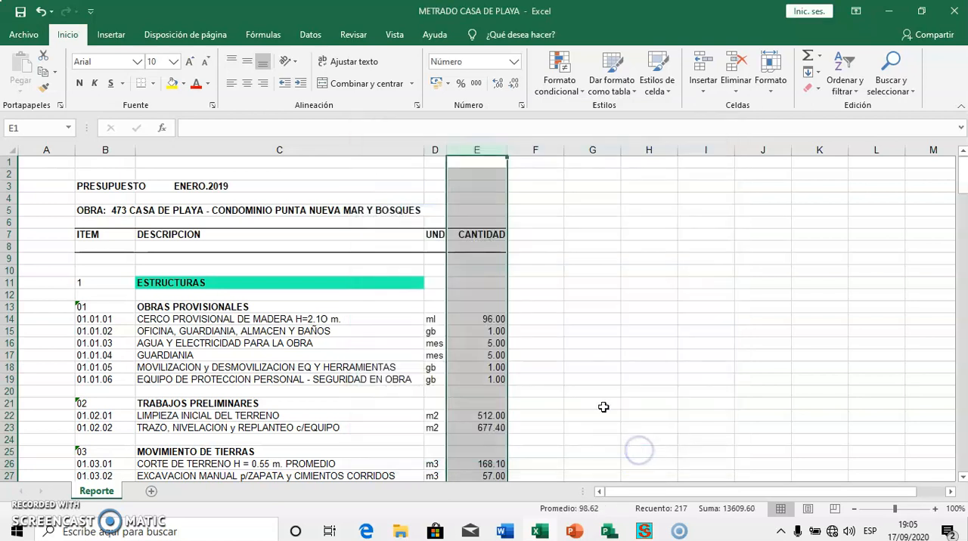
{"action": "left_click", "coordinate": [558, 356]}
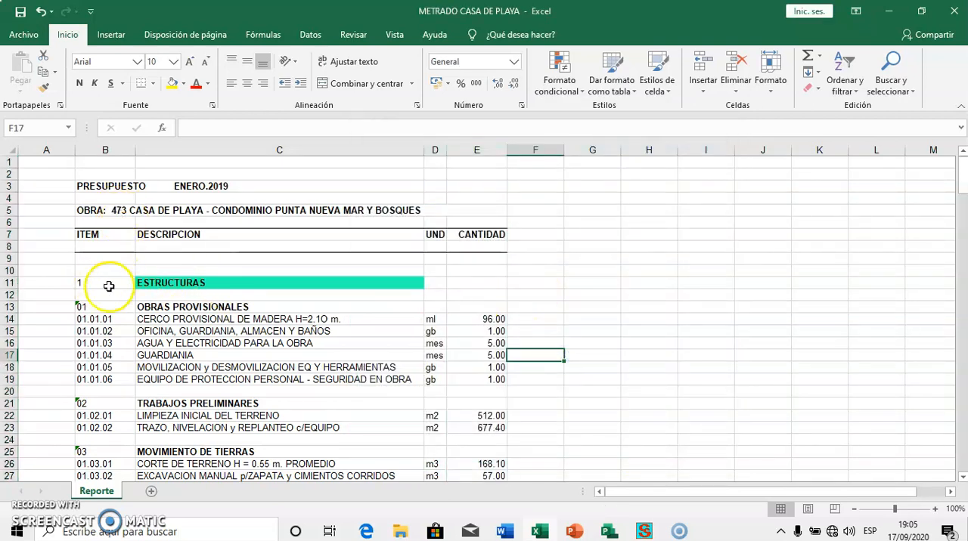
Set the item code of ESTRUCTURAS to 01 and that of ARQUITECTURA to 02
{"action": "left_click", "coordinate": [108, 285]}
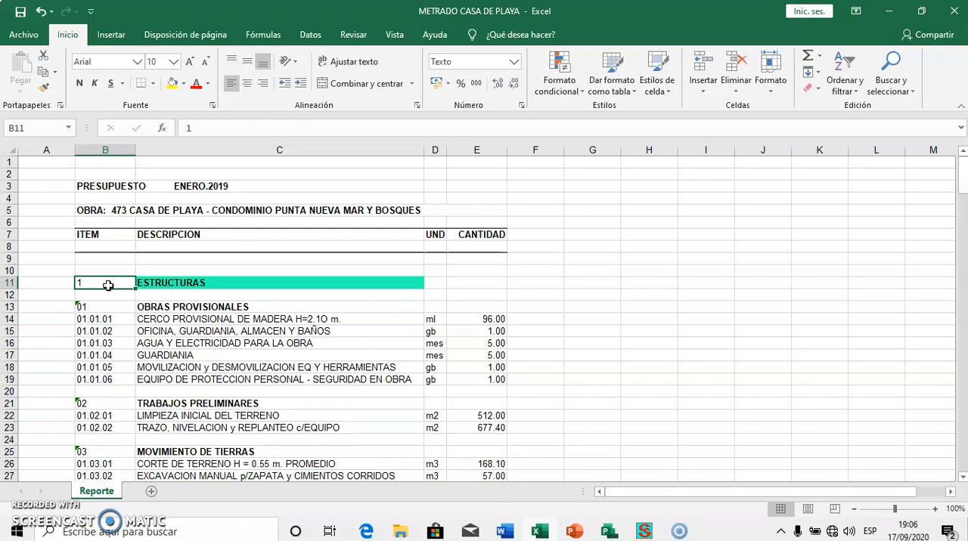
{"action": "type", "text": "01"}
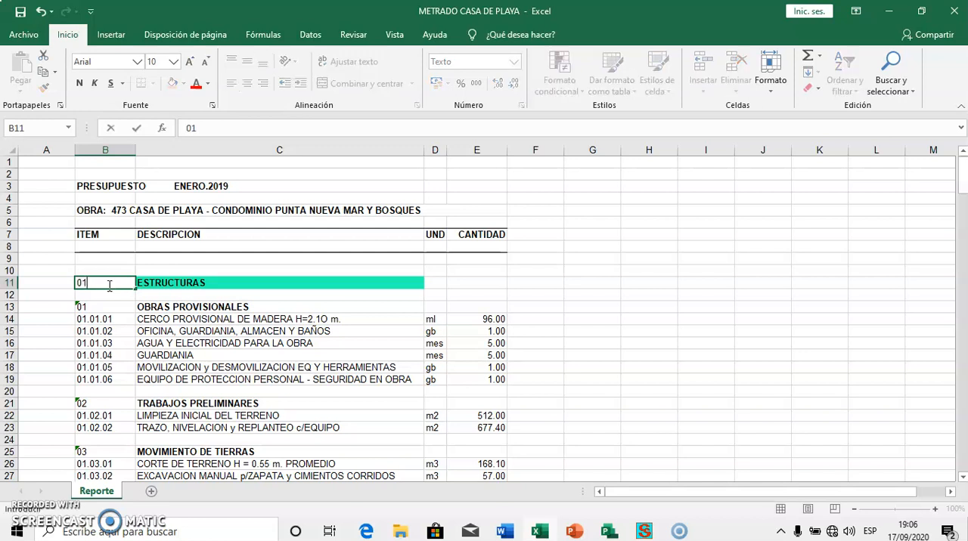
{"action": "scroll", "coordinate": [117, 287], "scroll_direction": "down", "scroll_amount": 19}
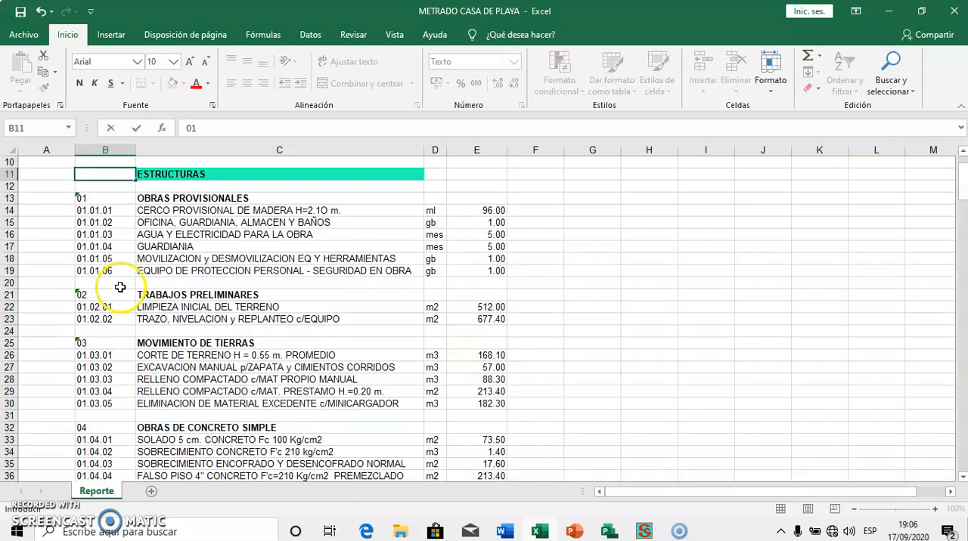
{"action": "scroll", "coordinate": [124, 283], "scroll_direction": "down", "scroll_amount": 1}
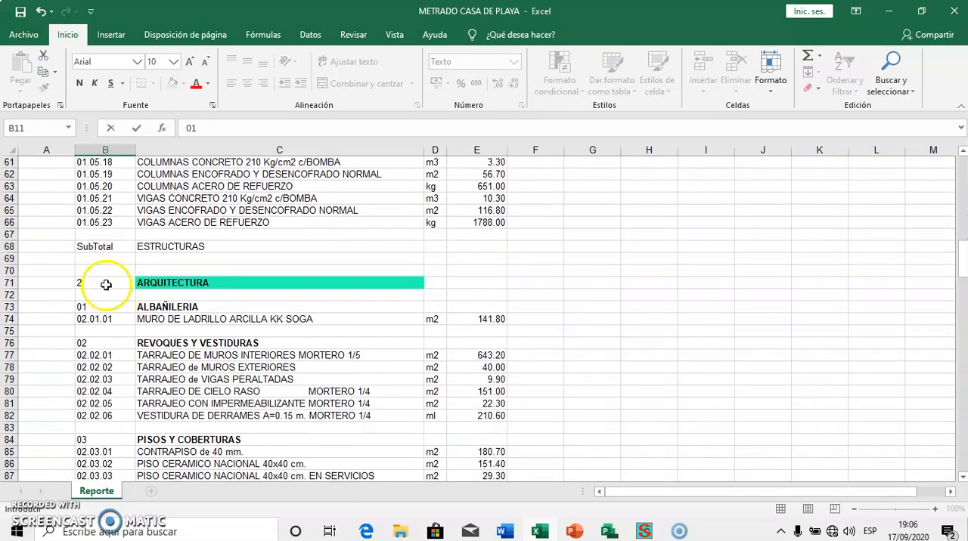
{"action": "left_click", "coordinate": [101, 282]}
{"action": "type", "text": "02"}
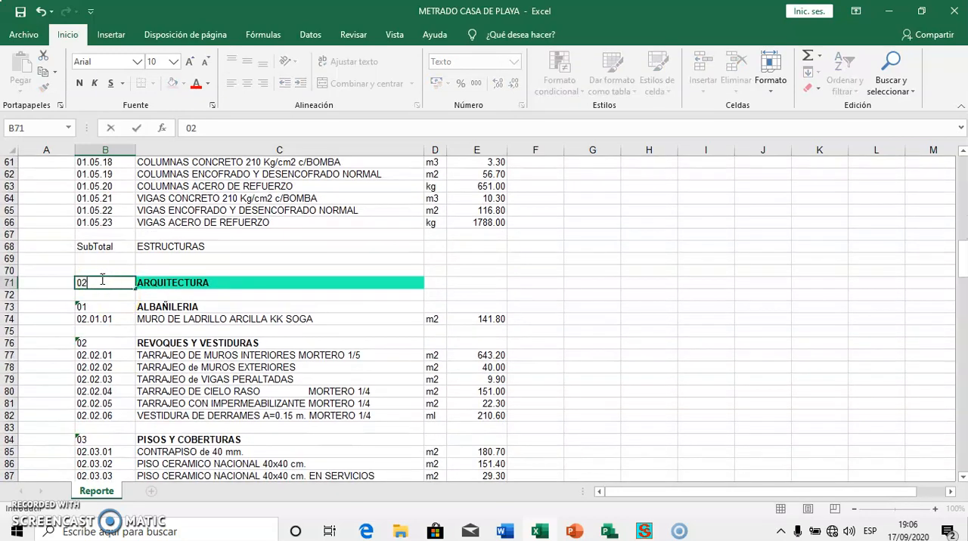
Set the item code of INSTALACIONES SANITARIAS to 03 and that of INSTALACIONES ELECTRICAS to 04
{"action": "scroll", "coordinate": [119, 325], "scroll_direction": "down", "scroll_amount": 19}
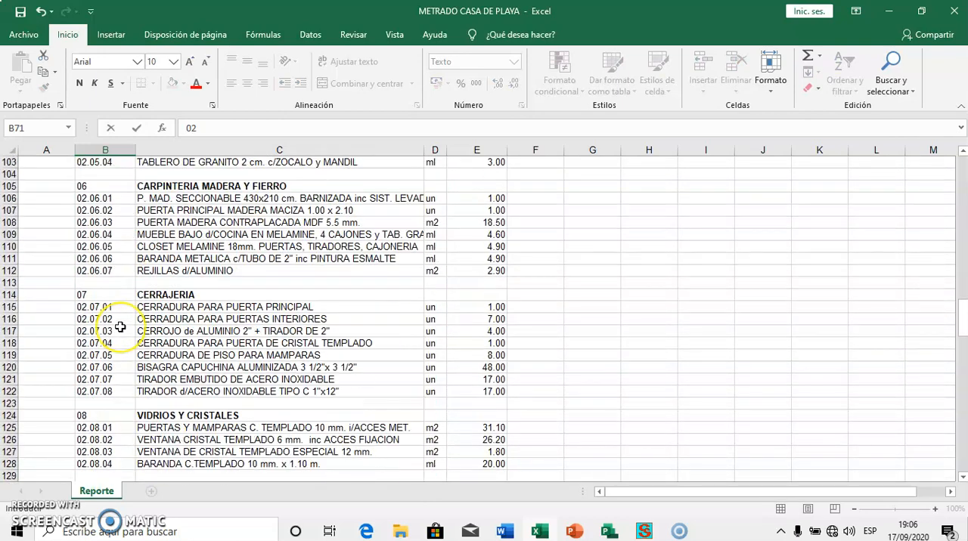
{"action": "scroll", "coordinate": [120, 327], "scroll_direction": "down", "scroll_amount": 3}
{"action": "left_click", "coordinate": [104, 293]}
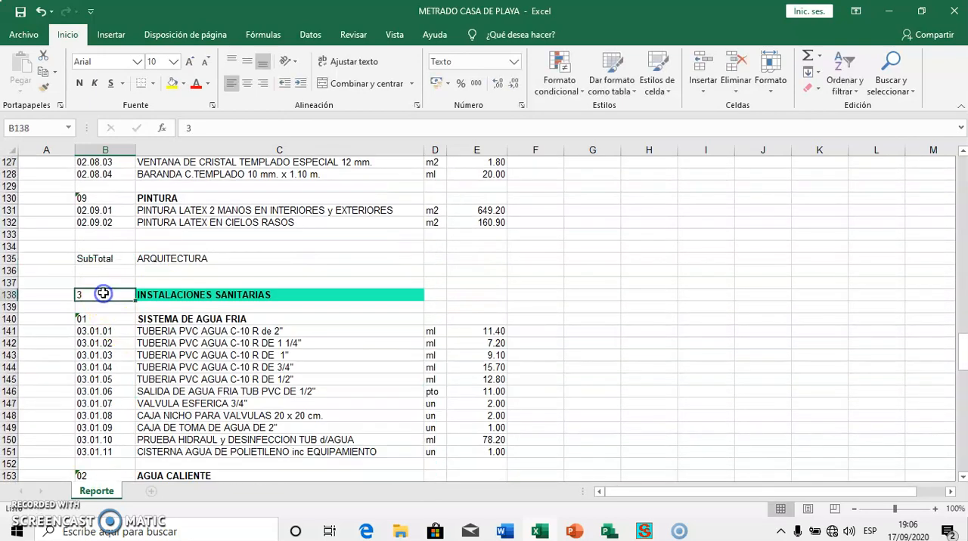
{"action": "type", "text": "03"}
{"action": "scroll", "coordinate": [98, 363], "scroll_direction": "down", "scroll_amount": 14}
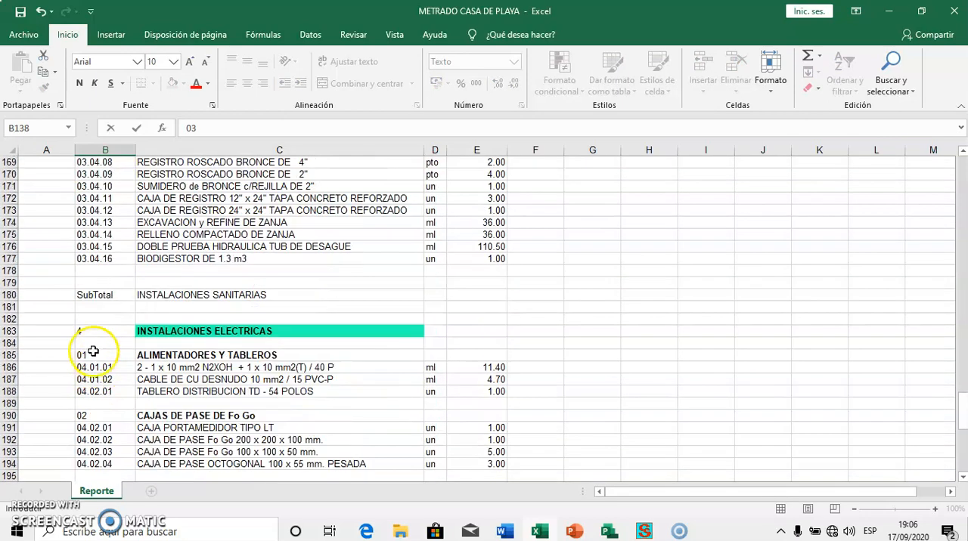
{"action": "left_click", "coordinate": [91, 333]}
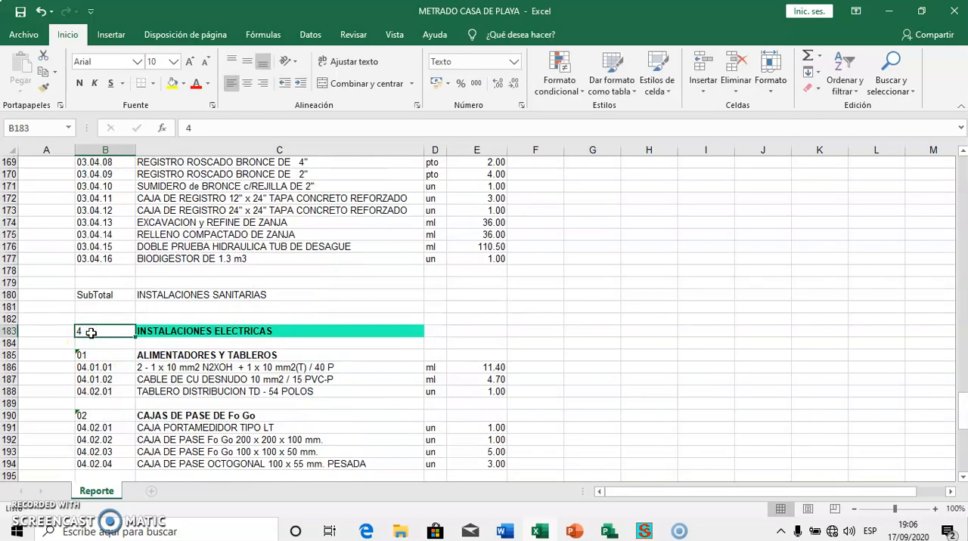
{"action": "type", "text": "04"}
Enter S beside ESTRUCTURAS and F beside OBRAS PROVISIONALES in column A, leaving A14 empty
{"action": "scroll", "coordinate": [93, 332], "scroll_direction": "up", "scroll_amount": 20}
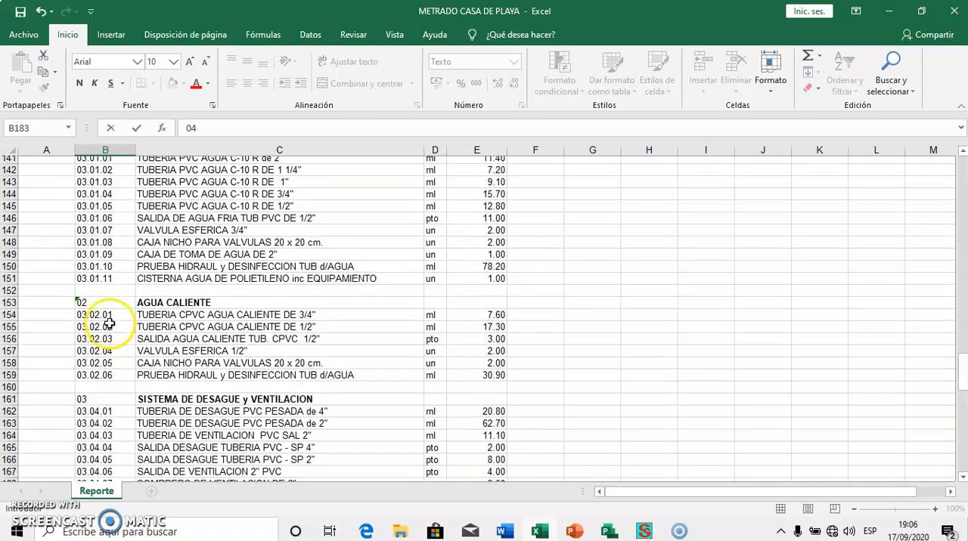
{"action": "scroll", "coordinate": [110, 323], "scroll_direction": "up", "scroll_amount": 20}
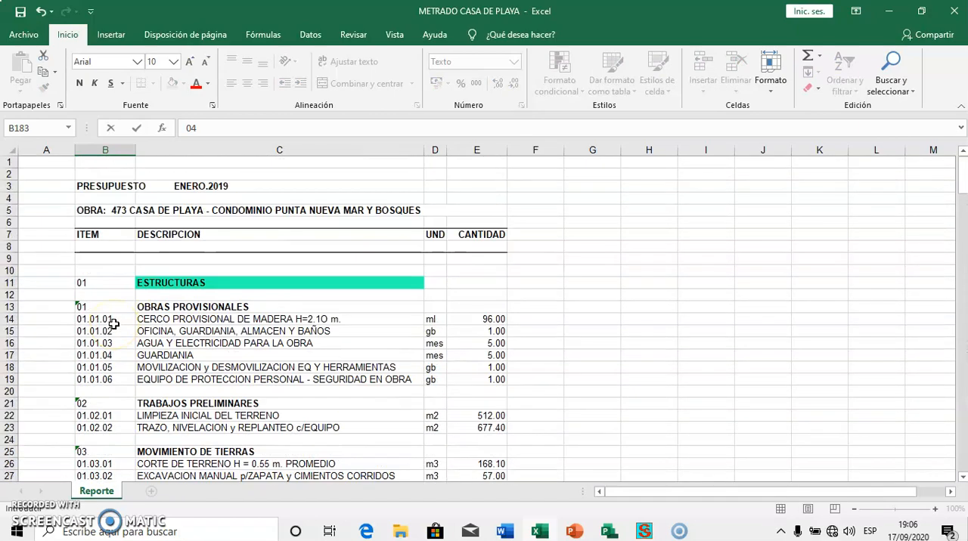
{"action": "left_click", "coordinate": [53, 283]}
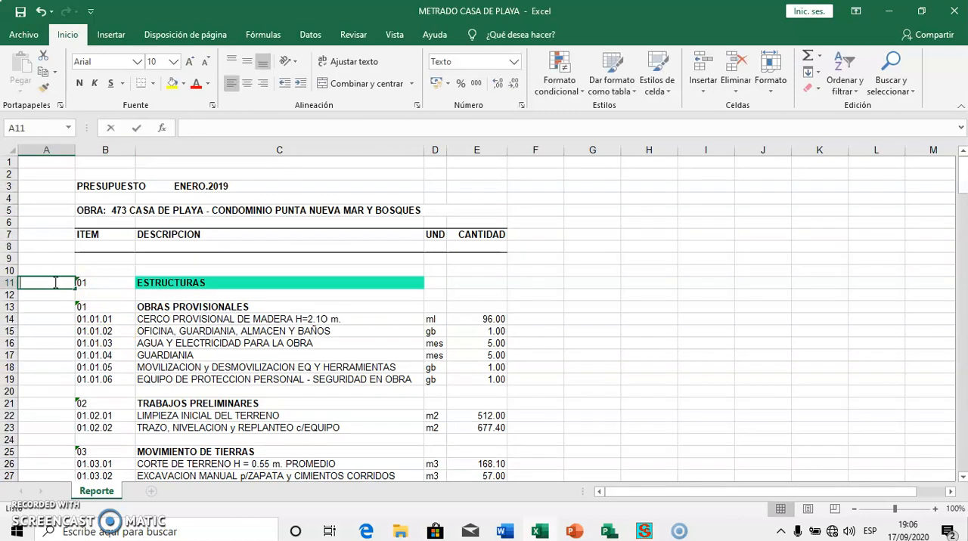
{"action": "type", "text": "S"}
{"action": "left_click", "coordinate": [56, 311]}
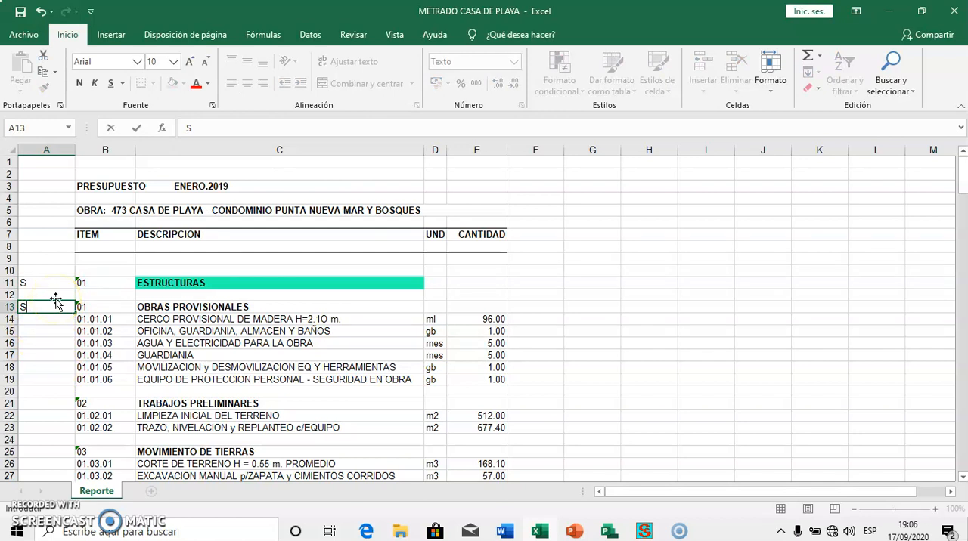
{"action": "key", "text": "Return"}
{"action": "type", "text": "F"}
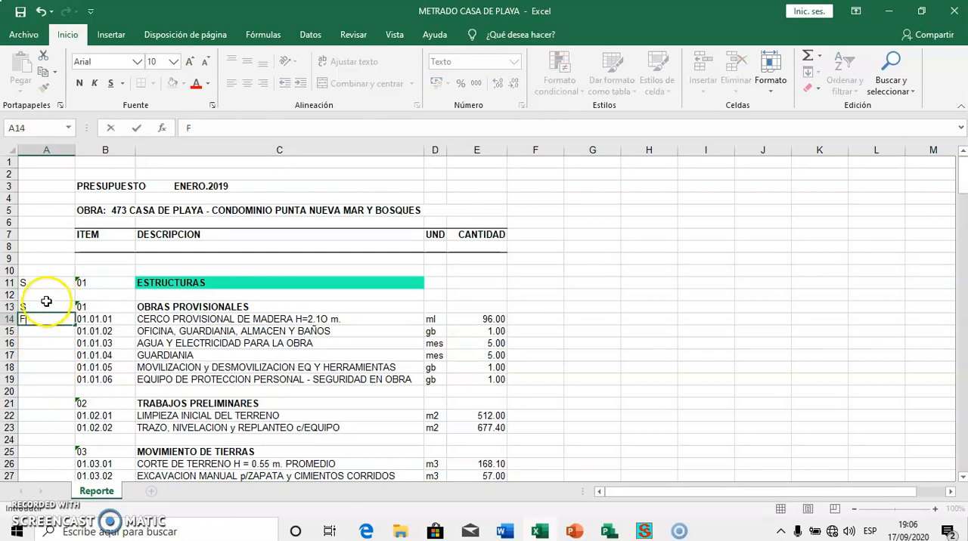
{"action": "left_click", "coordinate": [44, 307]}
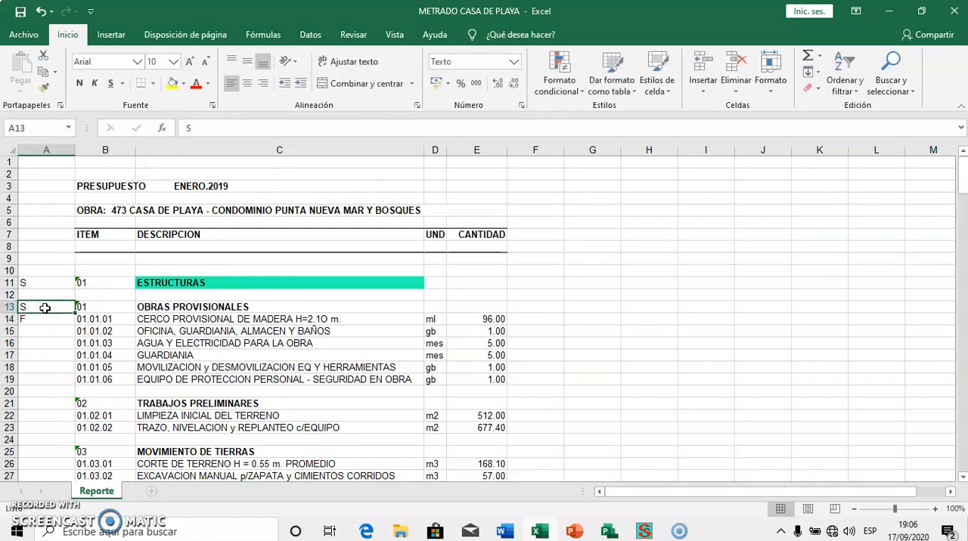
{"action": "type", "text": "F"}
{"action": "key", "text": "Return"}
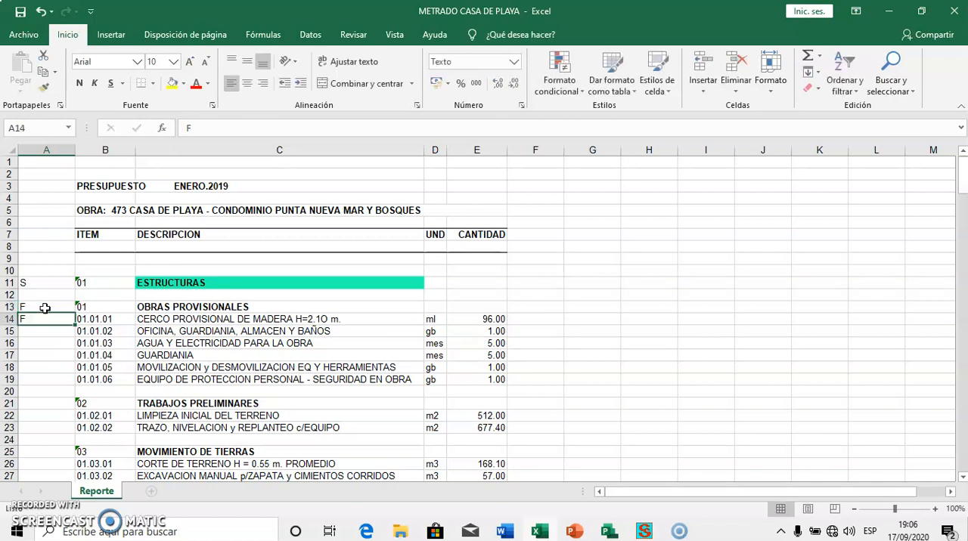
{"action": "key", "text": "BackSpace"}
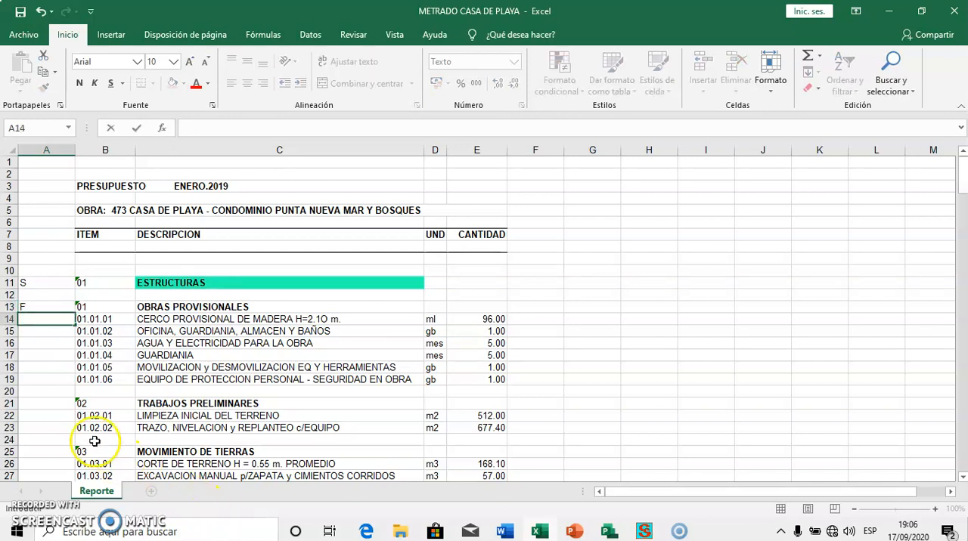
Enter the phase code F in column A beside TRABAJOS PRELIMINARES, MOVIMIENTO DE TIERRAS and OBRAS DE CONCRETO ARMADO
{"action": "left_click", "coordinate": [53, 404]}
{"action": "type", "text": "F"}
{"action": "left_click", "coordinate": [52, 456]}
{"action": "type", "text": "F"}
{"action": "scroll", "coordinate": [44, 460], "scroll_direction": "down", "scroll_amount": 4}
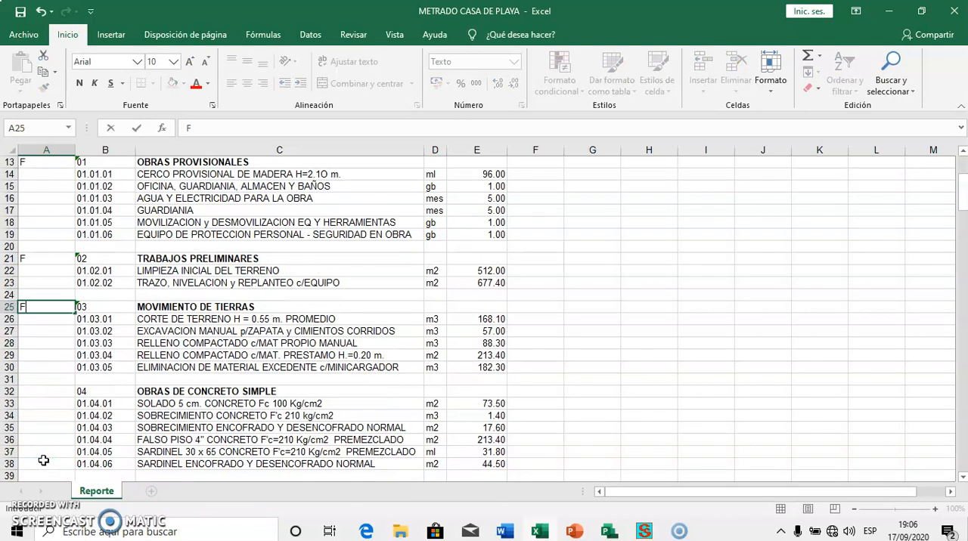
{"action": "scroll", "coordinate": [44, 460], "scroll_direction": "down", "scroll_amount": 2}
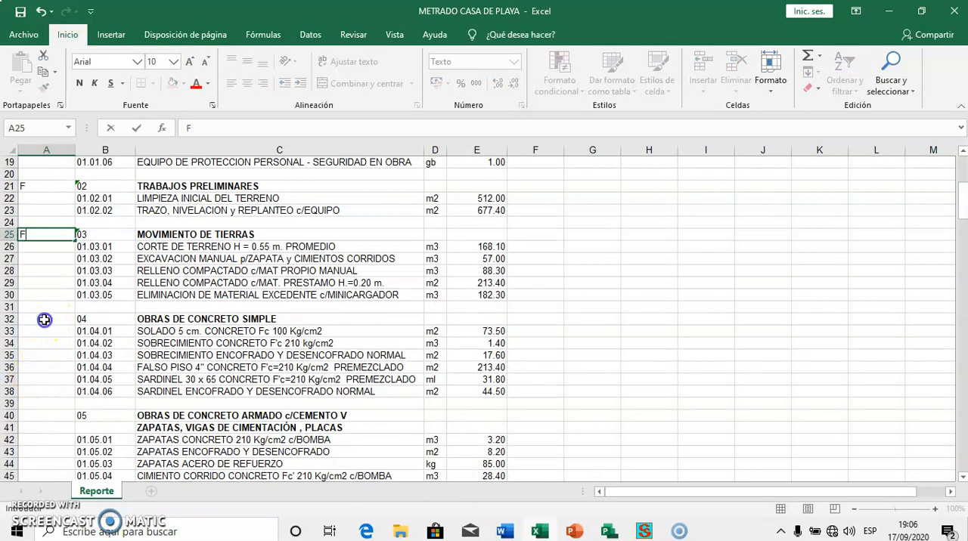
{"action": "left_click", "coordinate": [44, 320]}
{"action": "left_click", "coordinate": [31, 415]}
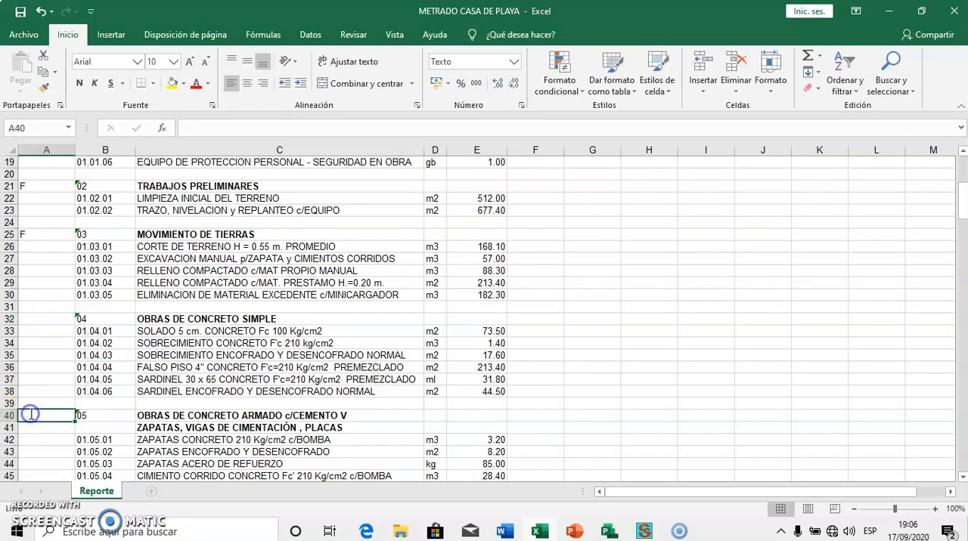
{"action": "type", "text": "F"}
Enter the title code T in column A beside the ZAPATAS, MUROS and COLUMNAS, VIGAS headings
{"action": "scroll", "coordinate": [108, 438], "scroll_direction": "down", "scroll_amount": 4}
{"action": "scroll", "coordinate": [108, 439], "scroll_direction": "down", "scroll_amount": 2}
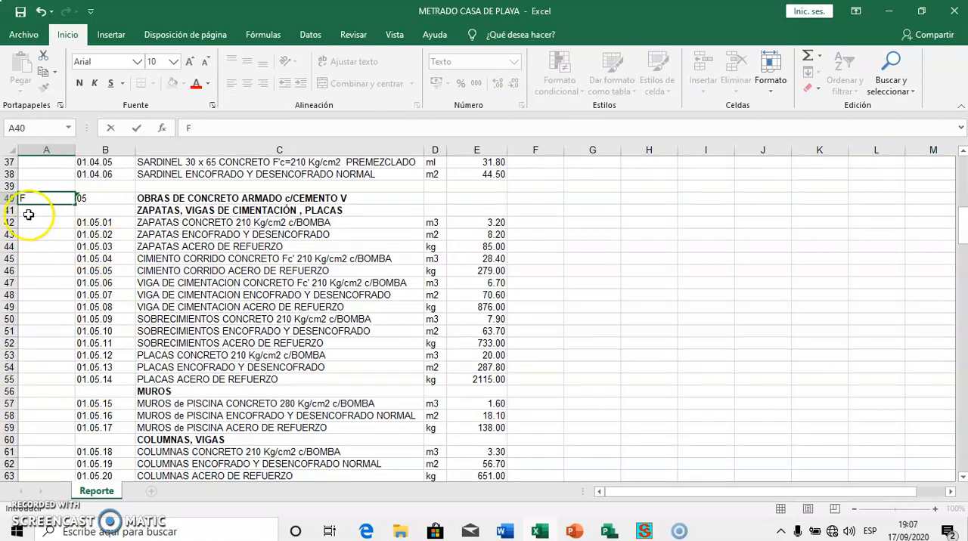
{"action": "left_click", "coordinate": [29, 213]}
{"action": "type", "text": "T"}
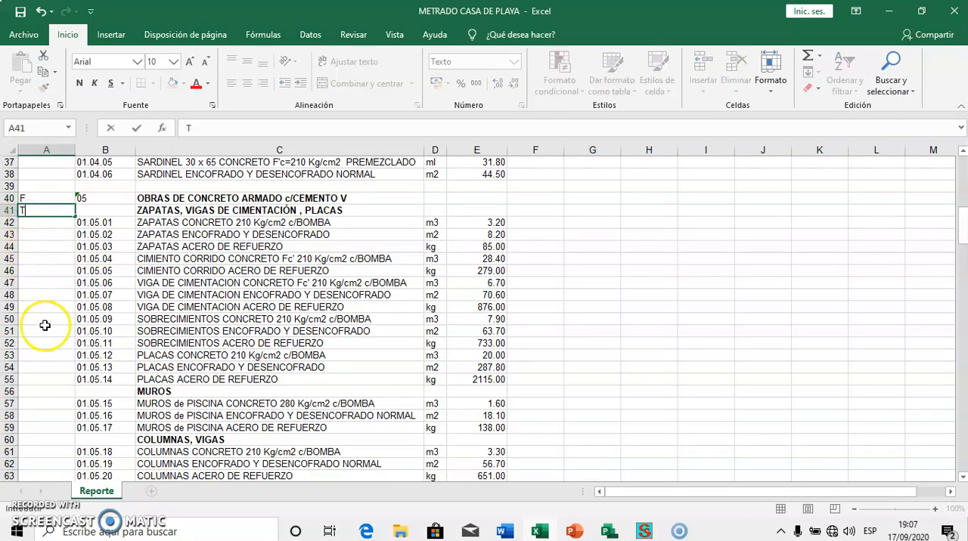
{"action": "left_click", "coordinate": [46, 392]}
{"action": "type", "text": "T"}
{"action": "left_click", "coordinate": [38, 442]}
{"action": "type", "text": "T"}
Enter S beside ARQUITECTURA and F beside ALBAÑILERIA and REVOQUES Y VESTIDURAS in column A
{"action": "scroll", "coordinate": [102, 439], "scroll_direction": "down", "scroll_amount": 4}
{"action": "scroll", "coordinate": [104, 440], "scroll_direction": "down", "scroll_amount": 3}
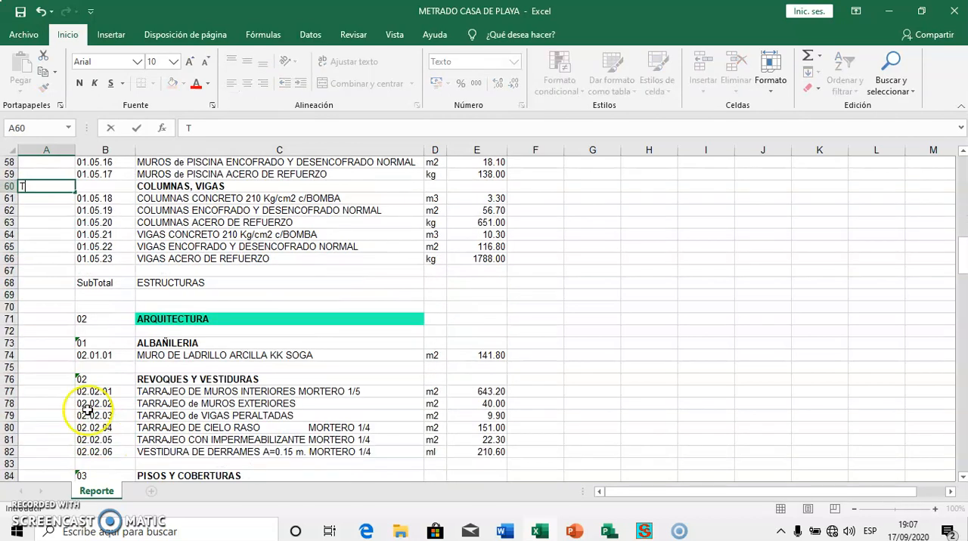
{"action": "left_click", "coordinate": [26, 319]}
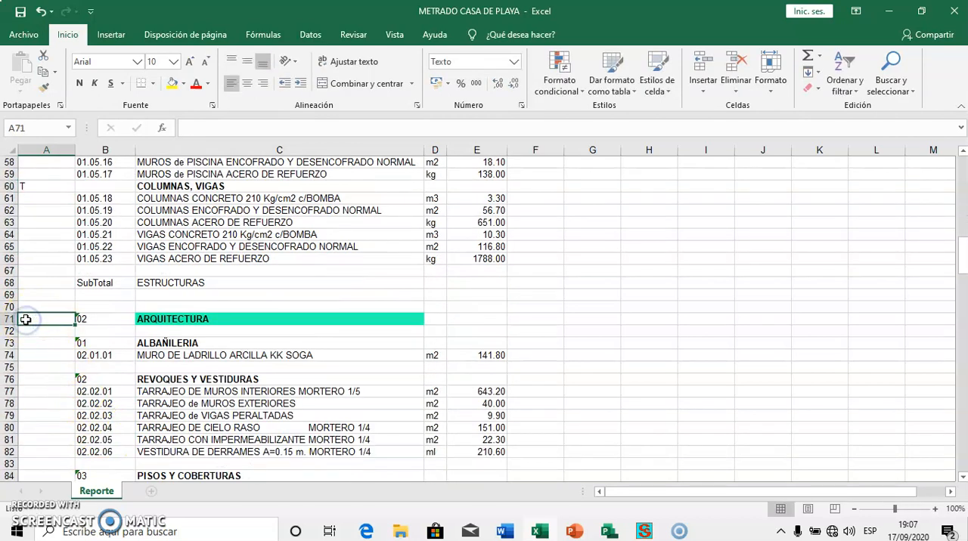
{"action": "type", "text": "S"}
{"action": "left_click", "coordinate": [41, 347]}
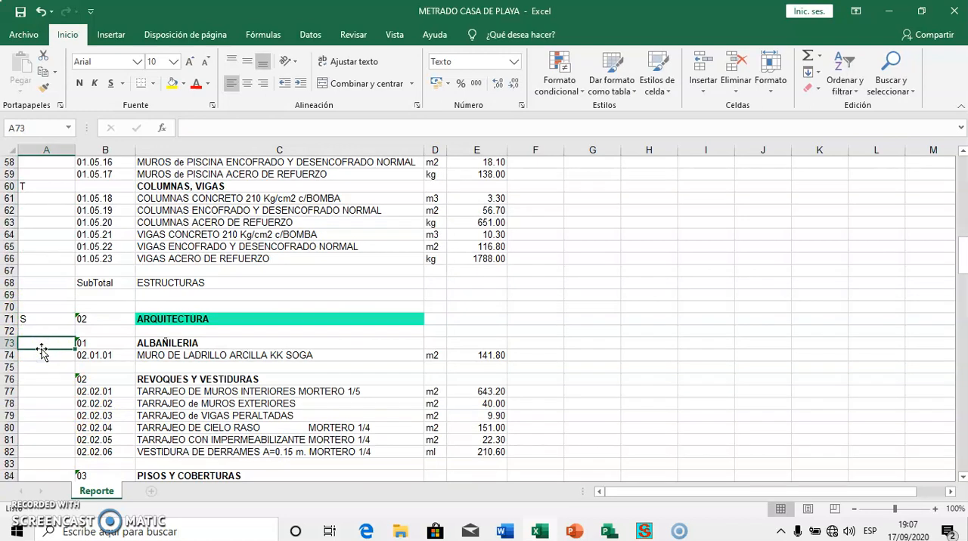
{"action": "type", "text": "F"}
{"action": "left_click", "coordinate": [46, 381]}
{"action": "type", "text": "F"}
Enter the phase code F in column A beside PISOS Y COBERTURAS, ZOCALOS Y CONTRAZOCALOS and REVESTIMIENTOS
{"action": "scroll", "coordinate": [33, 432], "scroll_direction": "down", "scroll_amount": 3}
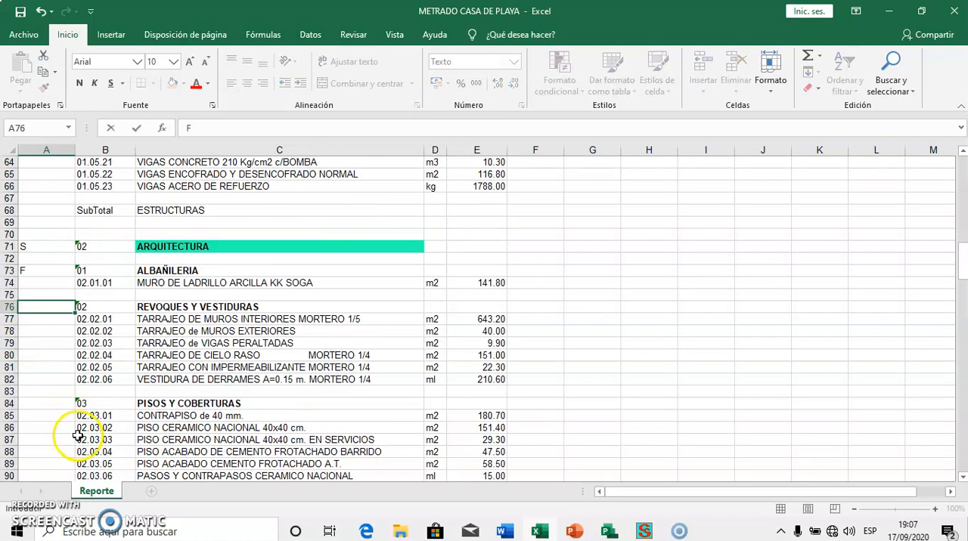
{"action": "left_click", "coordinate": [45, 367]}
{"action": "type", "text": "F"}
{"action": "scroll", "coordinate": [60, 439], "scroll_direction": "down", "scroll_amount": 3}
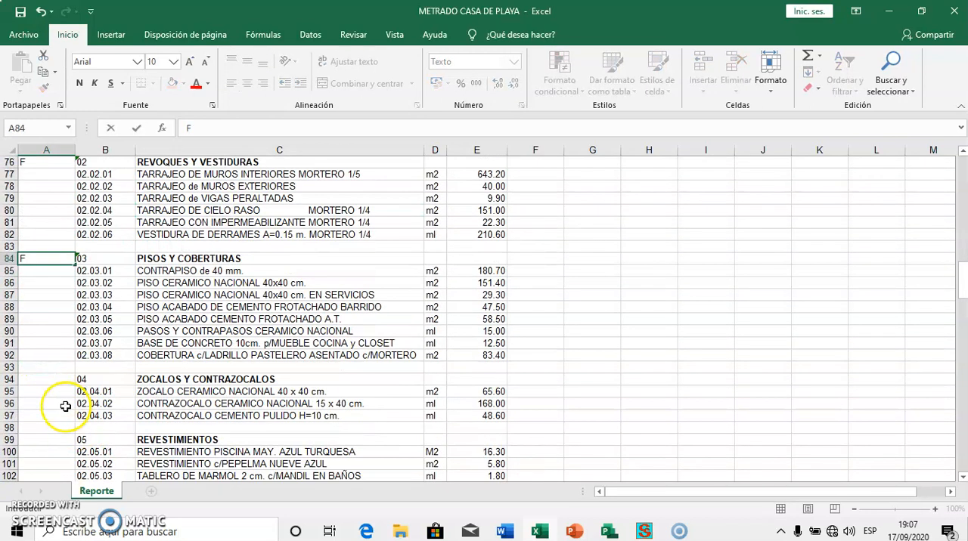
{"action": "left_click", "coordinate": [50, 378]}
{"action": "type", "text": "F"}
{"action": "left_click", "coordinate": [70, 440]}
{"action": "scroll", "coordinate": [68, 446], "scroll_direction": "down", "scroll_amount": 2}
{"action": "type", "text": "F"}
Enter F in column A beside CARPINTERIA MADERA Y FIERRO, CERRAJERIA, VIDRIOS Y CRISTALES and PINTURA
{"action": "scroll", "coordinate": [68, 446], "scroll_direction": "down", "scroll_amount": 1}
{"action": "left_click", "coordinate": [50, 402]}
{"action": "scroll", "coordinate": [57, 416], "scroll_direction": "down", "scroll_amount": 4}
{"action": "left_click", "coordinate": [45, 369]}
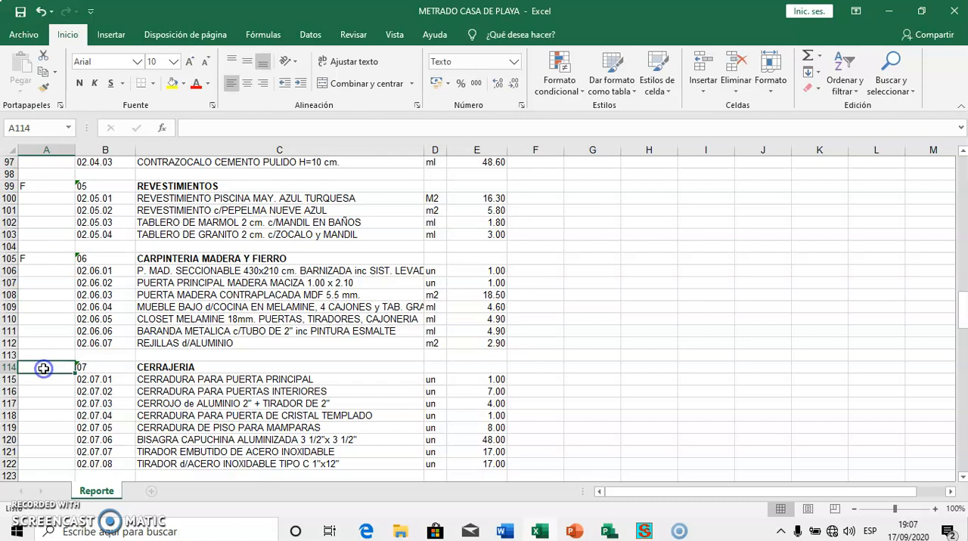
{"action": "type", "text": "F"}
{"action": "scroll", "coordinate": [55, 389], "scroll_direction": "down", "scroll_amount": 6}
{"action": "left_click", "coordinate": [24, 271]}
{"action": "type", "text": "F"}
{"action": "left_click", "coordinate": [50, 342]}
{"action": "type", "text": "F"}
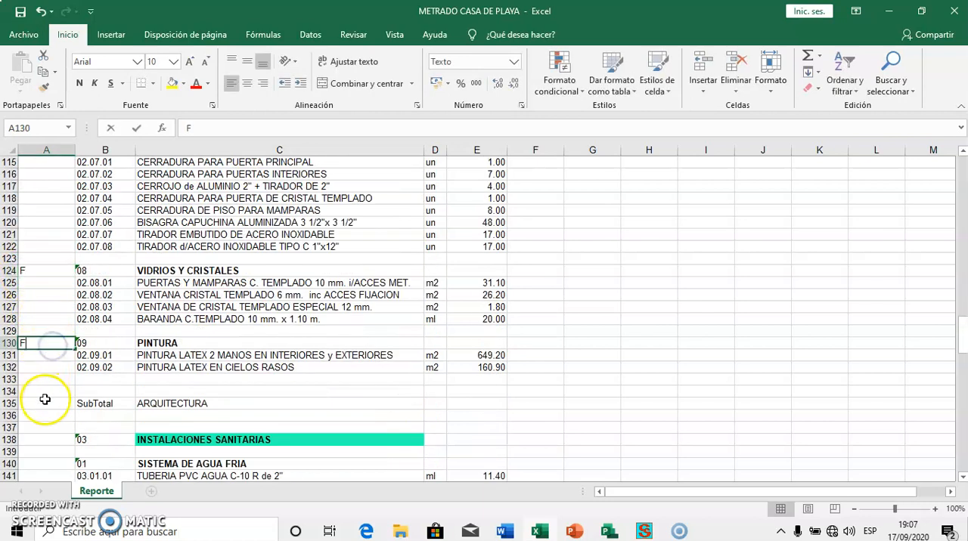
Enter S beside INSTALACIONES SANITARIAS and F beside SISTEMA DE AGUA FRIA in column A
{"action": "scroll", "coordinate": [45, 399], "scroll_direction": "down", "scroll_amount": 4}
{"action": "left_click", "coordinate": [31, 295]}
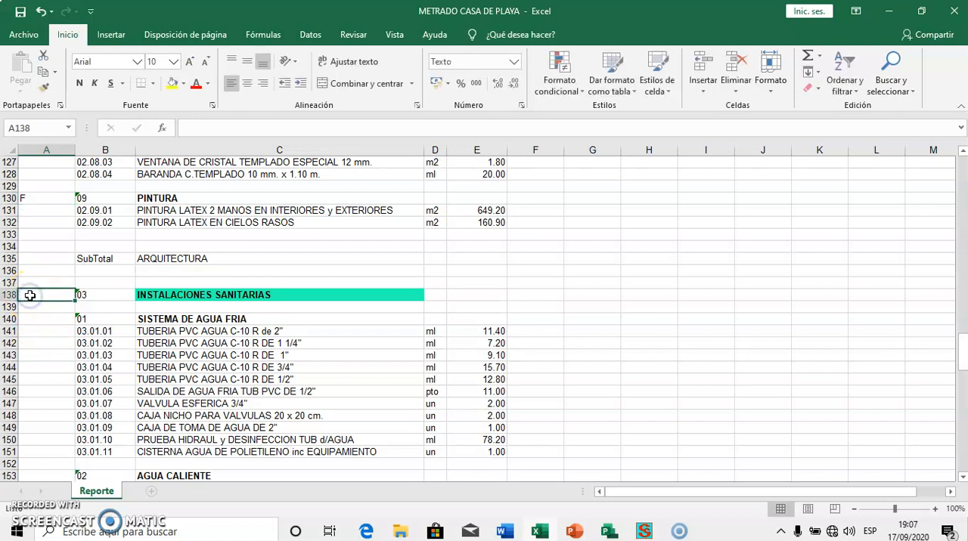
{"action": "type", "text": "S"}
{"action": "left_click", "coordinate": [44, 321]}
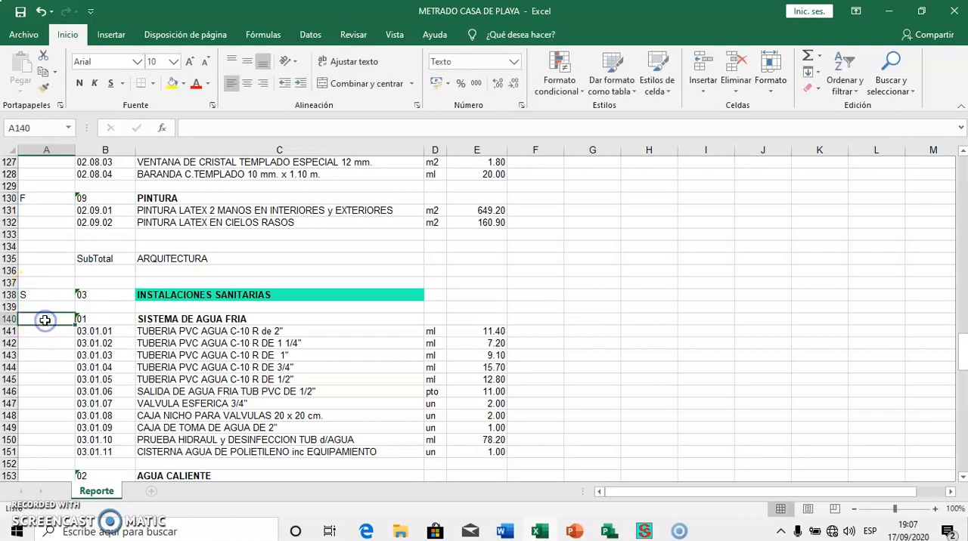
{"action": "type", "text": "F"}
Enter the phase code F in column A beside AGUA CALIENTE and SISTEMA DE DESAGUE y VENTILACION
{"action": "scroll", "coordinate": [47, 325], "scroll_direction": "down", "scroll_amount": 3}
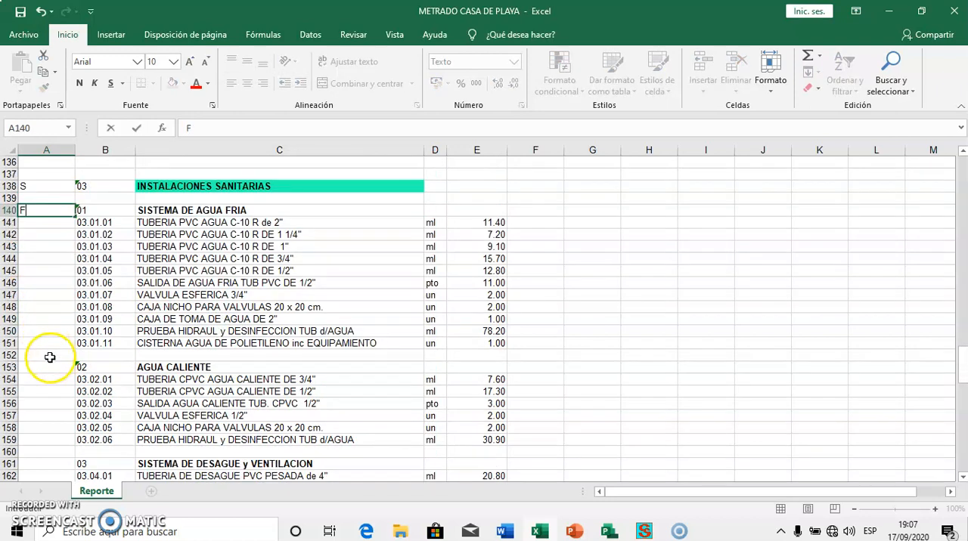
{"action": "left_click", "coordinate": [50, 366]}
{"action": "type", "text": "F"}
{"action": "scroll", "coordinate": [48, 363], "scroll_direction": "down", "scroll_amount": 3}
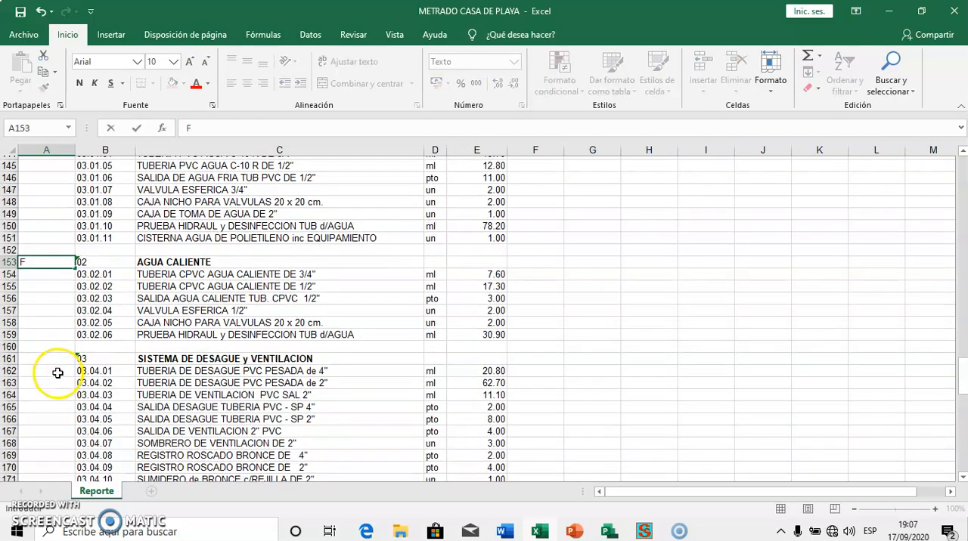
{"action": "left_click", "coordinate": [47, 354]}
{"action": "type", "text": "F"}
Enter S beside INSTALACIONES ELECTRICAS and F beside ALIMENTADORES Y TABLEROS in column A
{"action": "scroll", "coordinate": [49, 360], "scroll_direction": "down", "scroll_amount": 10}
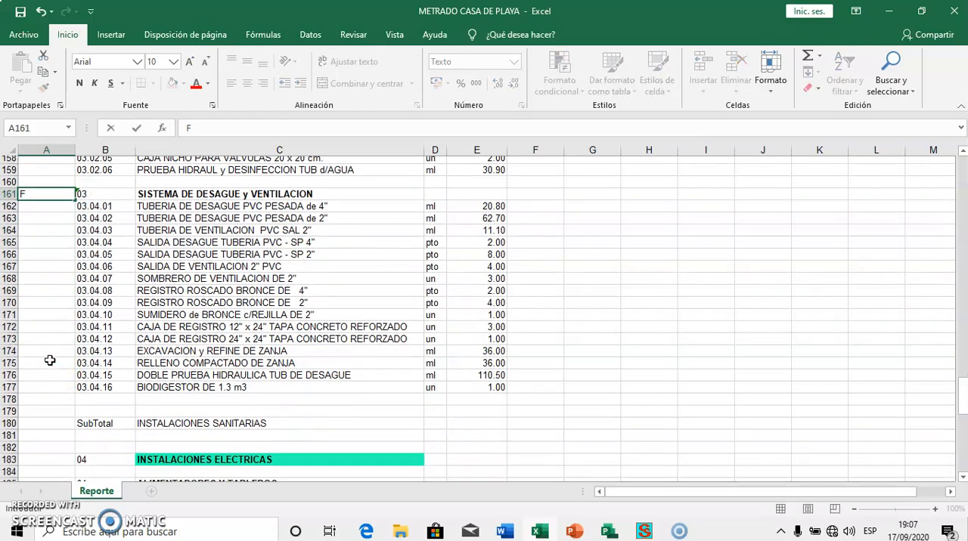
{"action": "left_click", "coordinate": [36, 288]}
{"action": "left_click", "coordinate": [31, 260]}
{"action": "type", "text": "S"}
{"action": "left_click", "coordinate": [42, 284]}
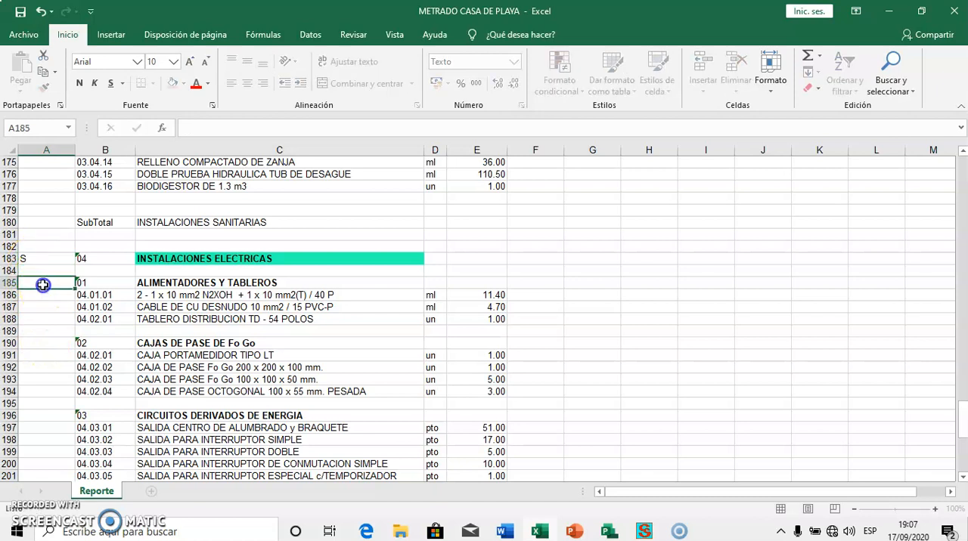
{"action": "type", "text": "F"}
Enter the phase code F in column A beside CAJAS DE PASE DE Fo Go, CIRCUITOS DERIVADOS DE ENERGIA and ARTEFACTOS DE ILUMINACION
{"action": "left_click", "coordinate": [51, 345]}
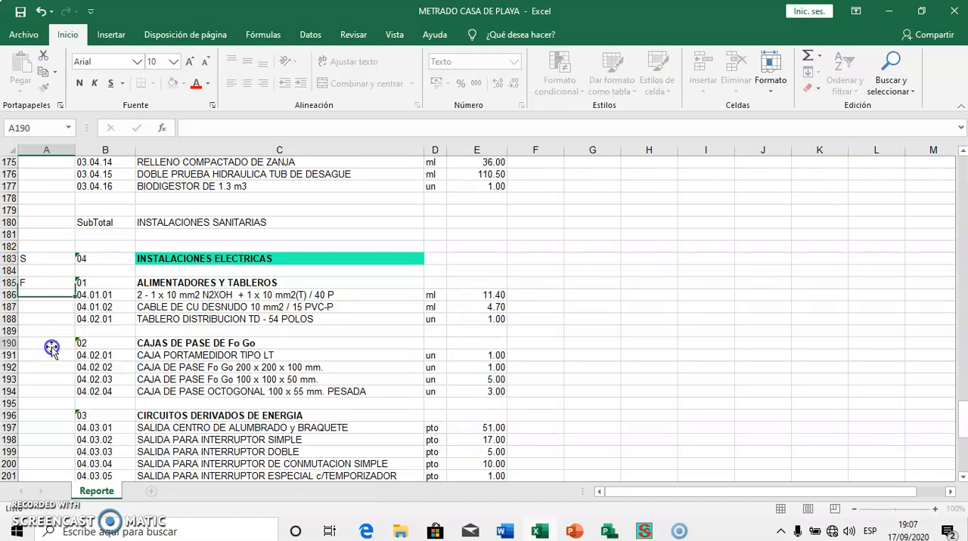
{"action": "type", "text": "F"}
{"action": "key", "text": "Return"}
{"action": "left_click", "coordinate": [51, 413]}
{"action": "type", "text": "F"}
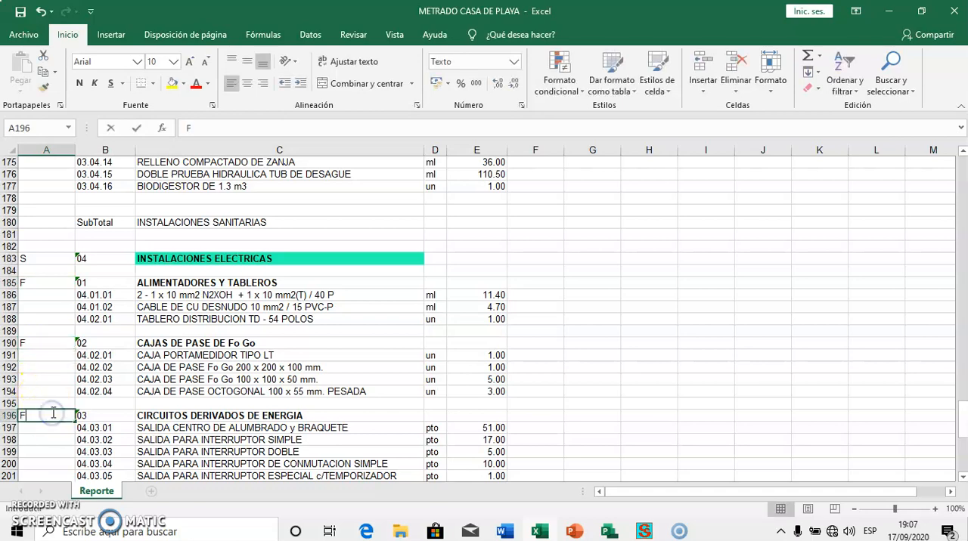
{"action": "scroll", "coordinate": [51, 413], "scroll_direction": "down", "scroll_amount": 4}
{"action": "left_click", "coordinate": [48, 404]}
{"action": "type", "text": "F"}
{"action": "scroll", "coordinate": [47, 405], "scroll_direction": "down", "scroll_amount": 4}
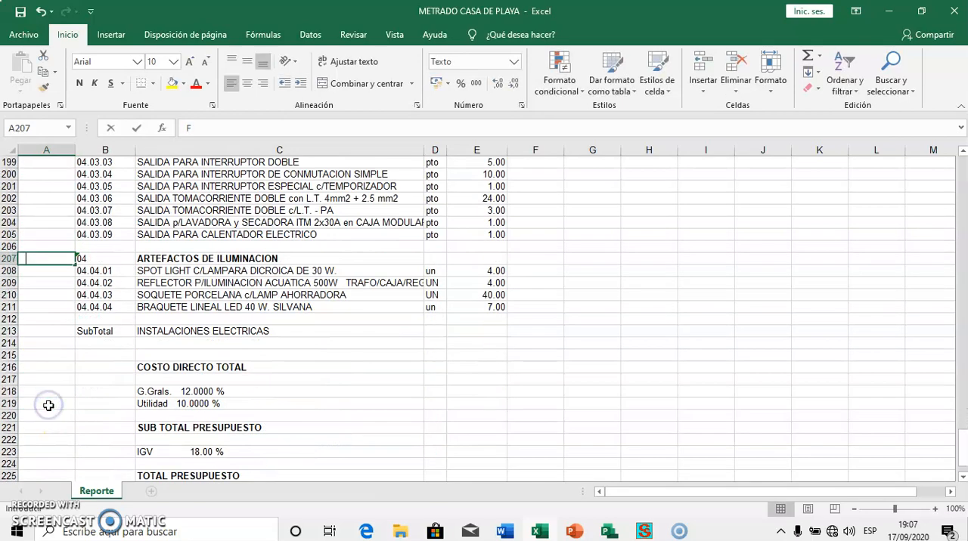
Delete header rows 1 to 10 above ESTRUCTURAS, including the budget title and column headings
{"action": "scroll", "coordinate": [88, 371], "scroll_direction": "up", "scroll_amount": 20}
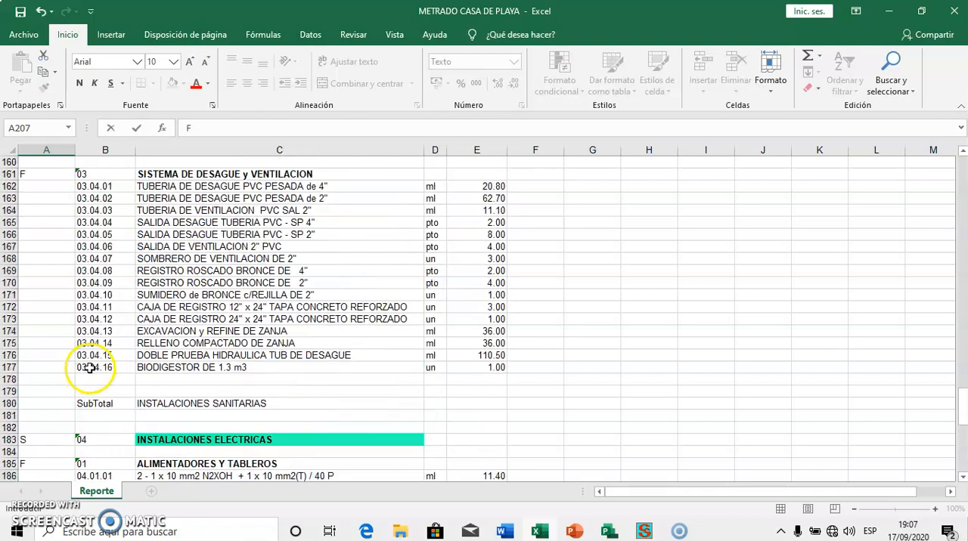
{"action": "scroll", "coordinate": [88, 371], "scroll_direction": "up", "scroll_amount": 20}
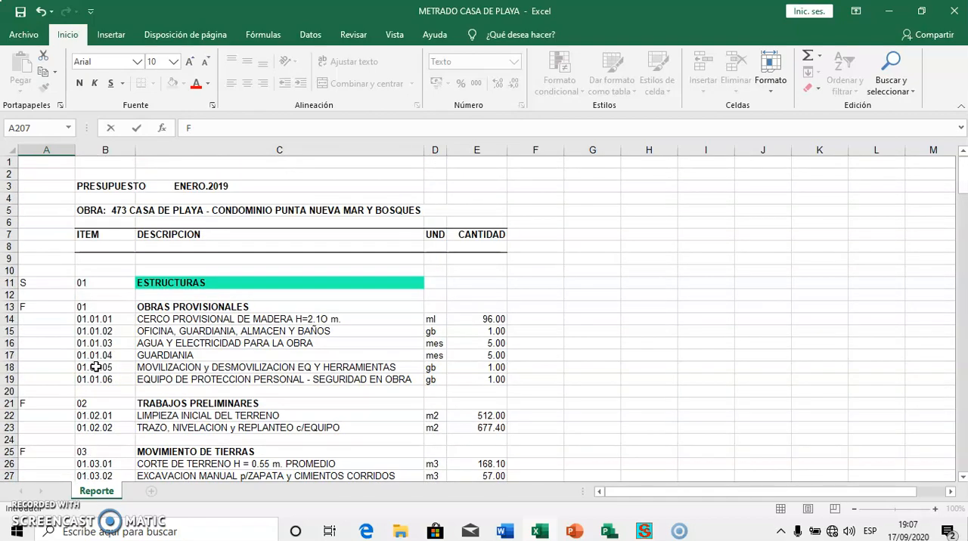
{"action": "left_click_drag", "start_coordinate": [11, 162], "coordinate": [11, 271]}
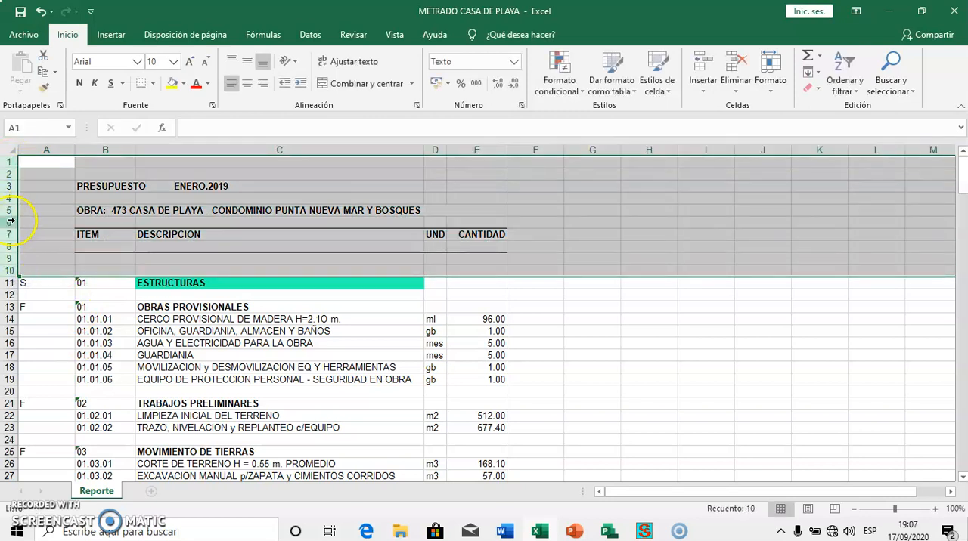
{"action": "right_click", "coordinate": [10, 220]}
{"action": "left_click", "coordinate": [55, 333]}
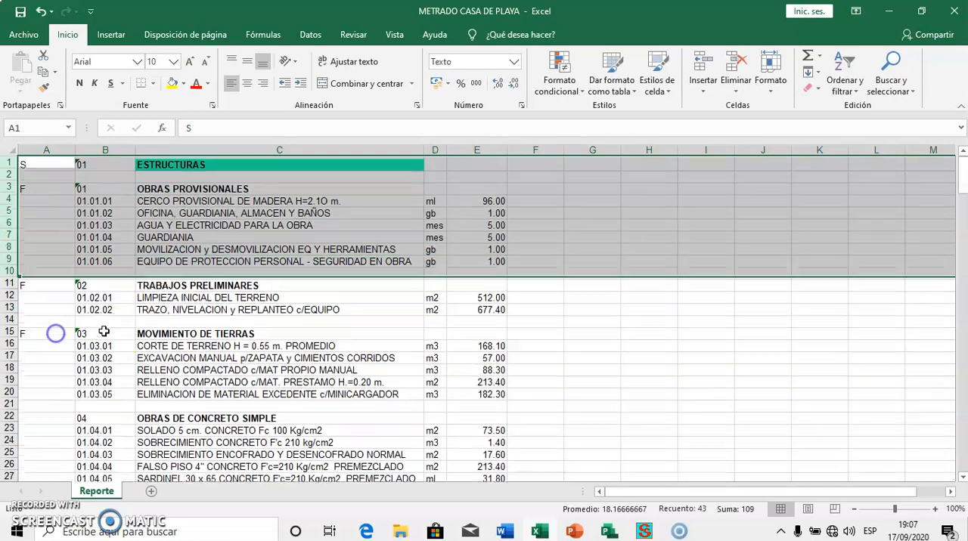
Delete rows 57 to 59, which hold the ESTRUCTURAS subtotal
{"action": "scroll", "coordinate": [113, 330], "scroll_direction": "down", "scroll_amount": 15}
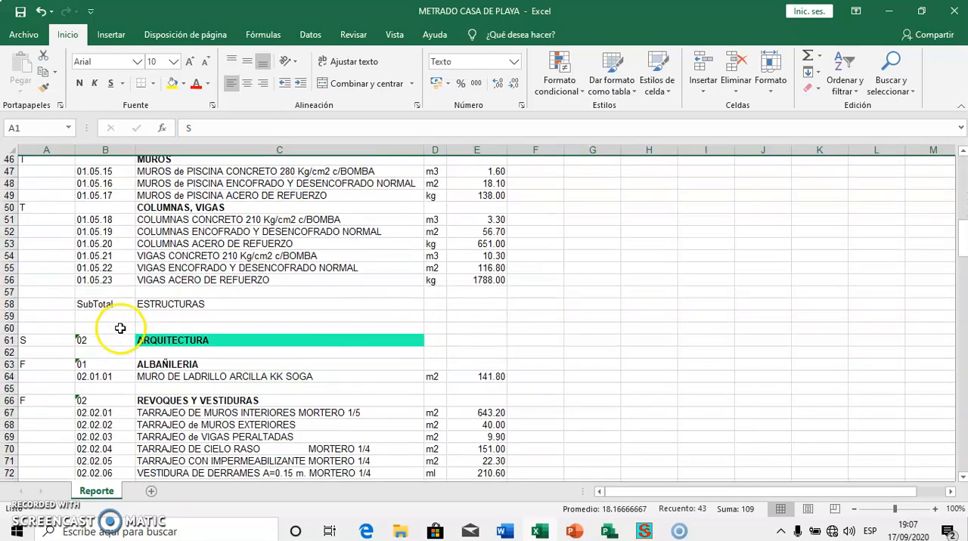
{"action": "scroll", "coordinate": [120, 329], "scroll_direction": "down", "scroll_amount": 1}
{"action": "left_click_drag", "start_coordinate": [9, 258], "coordinate": [13, 285]}
{"action": "right_click", "coordinate": [10, 270]}
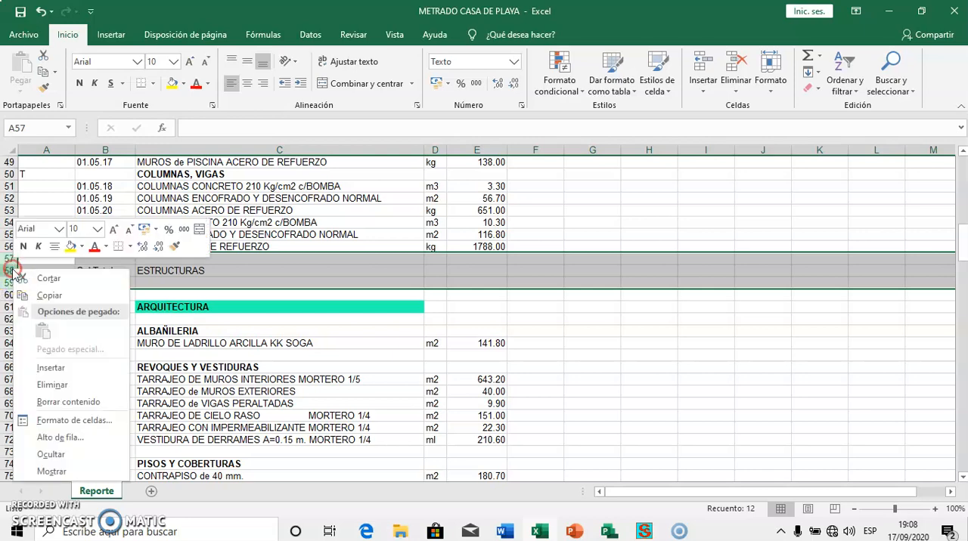
{"action": "left_click", "coordinate": [60, 382]}
Delete rows 120 to 123, which hold the ARQUITECTURA subtotal
{"action": "scroll", "coordinate": [128, 344], "scroll_direction": "down", "scroll_amount": 17}
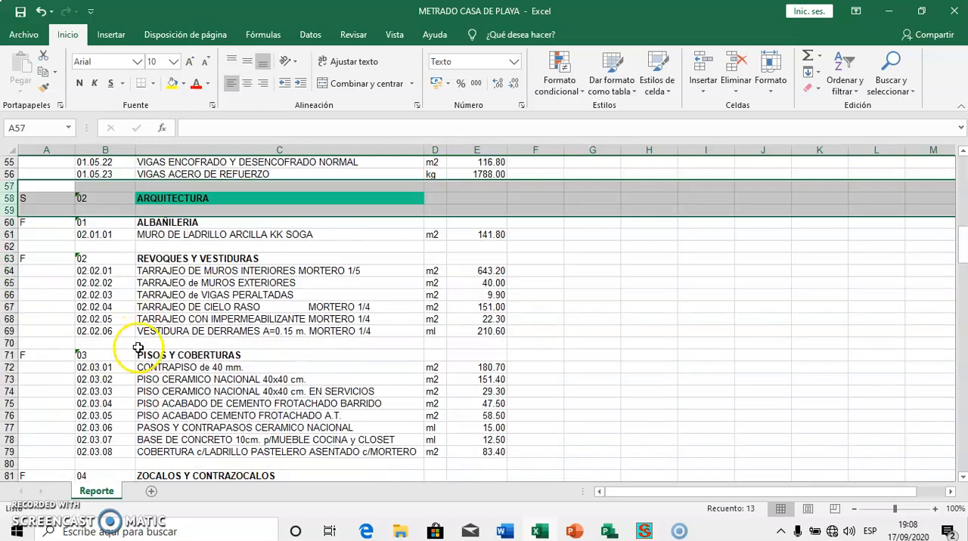
{"action": "scroll", "coordinate": [138, 347], "scroll_direction": "down", "scroll_amount": 4}
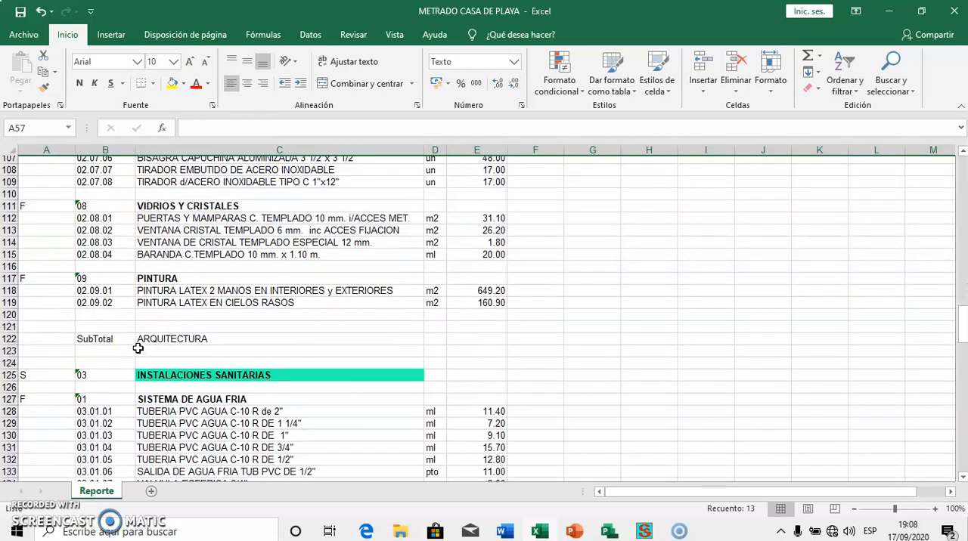
{"action": "left_click_drag", "start_coordinate": [9, 259], "coordinate": [10, 295]}
{"action": "right_click", "coordinate": [9, 276]}
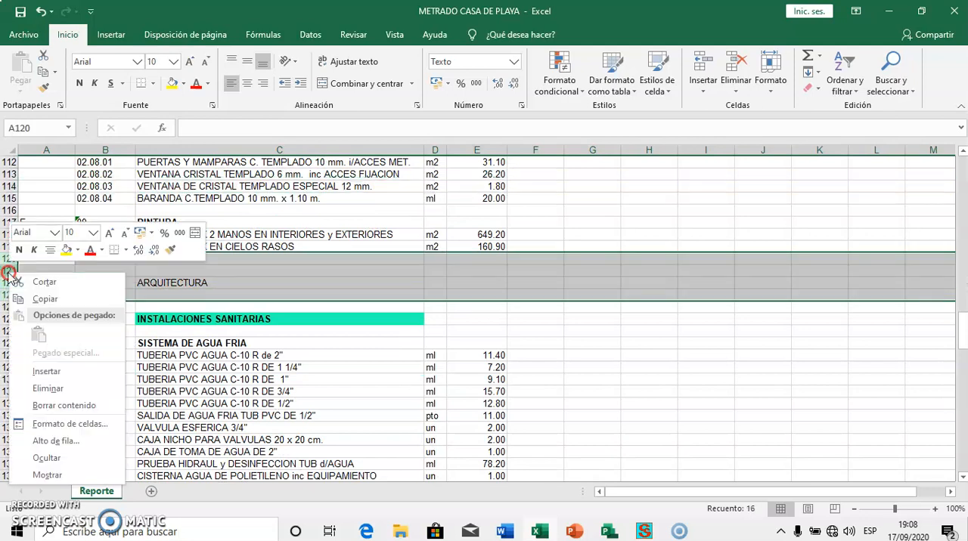
{"action": "left_click", "coordinate": [46, 389]}
Delete rows 161 to 164, which hold the INSTALACIONES SANITARIAS subtotal
{"action": "scroll", "coordinate": [96, 365], "scroll_direction": "down", "scroll_amount": 15}
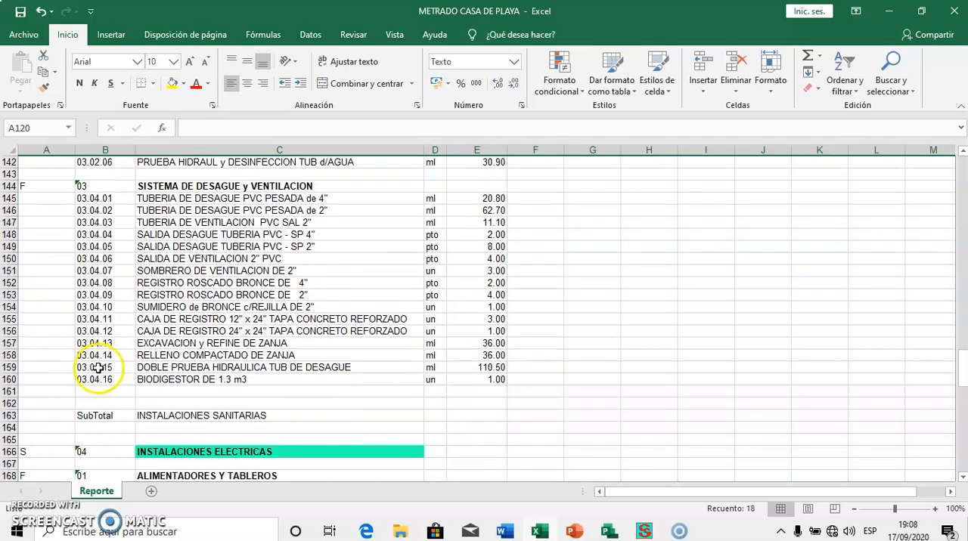
{"action": "left_click_drag", "start_coordinate": [6, 211], "coordinate": [16, 243]}
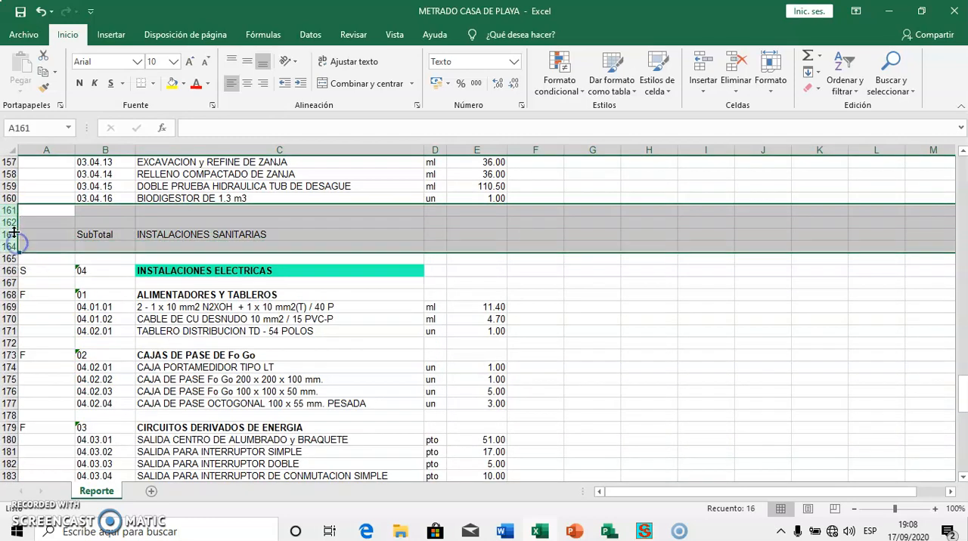
{"action": "right_click", "coordinate": [11, 221]}
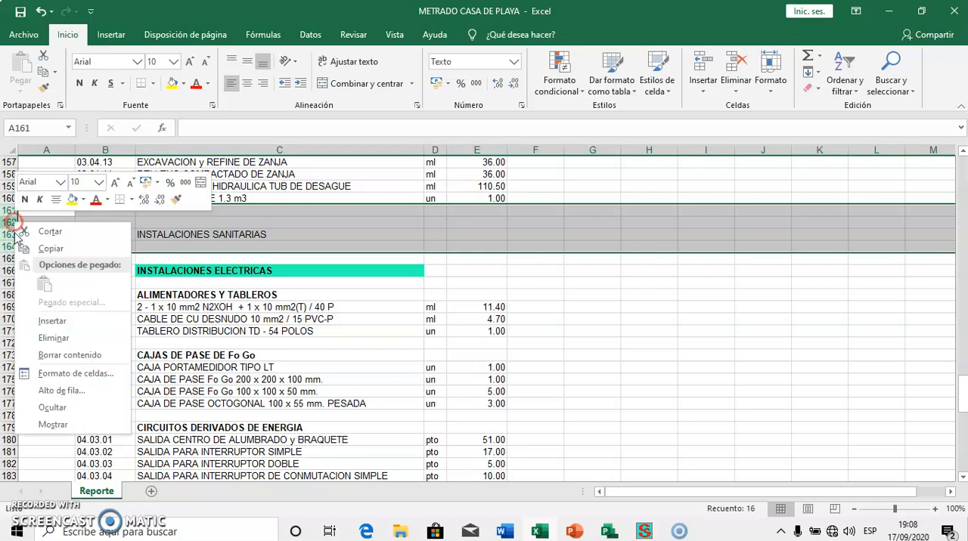
{"action": "left_click", "coordinate": [53, 336]}
Delete rows 191 to 208, covering the INSTALACIONES ELECTRICAS subtotal and the budget totals at the end of the sheet
{"action": "scroll", "coordinate": [143, 332], "scroll_direction": "down", "scroll_amount": 9}
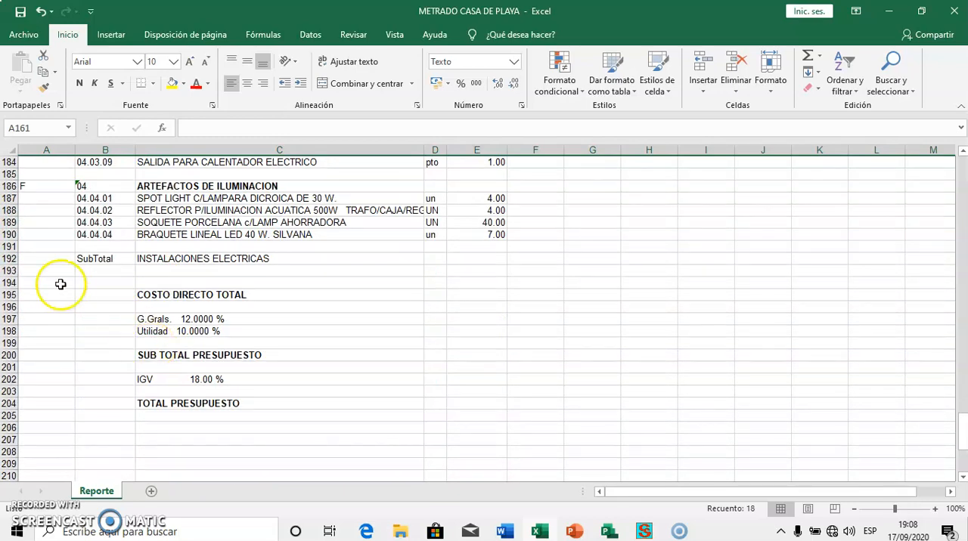
{"action": "left_click_drag", "start_coordinate": [11, 247], "coordinate": [11, 452]}
{"action": "right_click", "coordinate": [8, 302]}
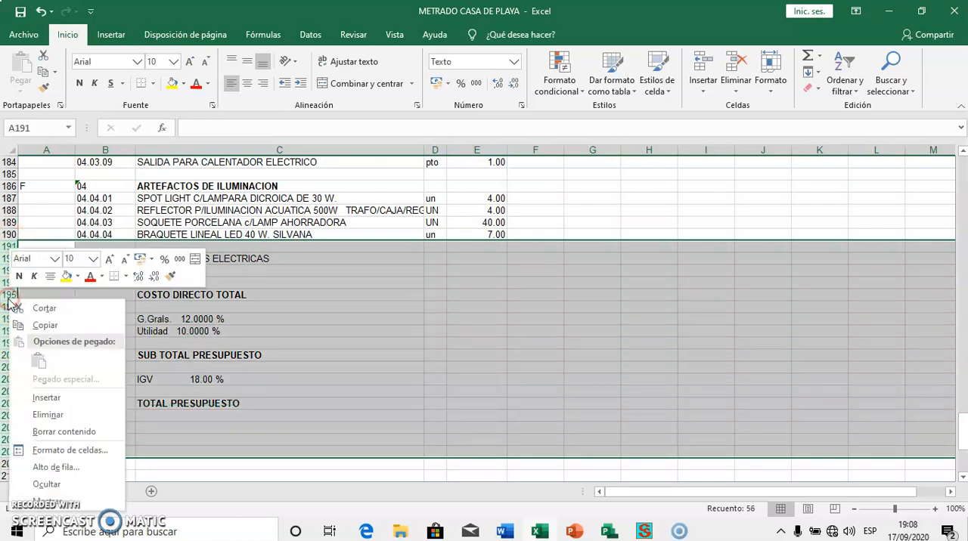
{"action": "left_click", "coordinate": [47, 416]}
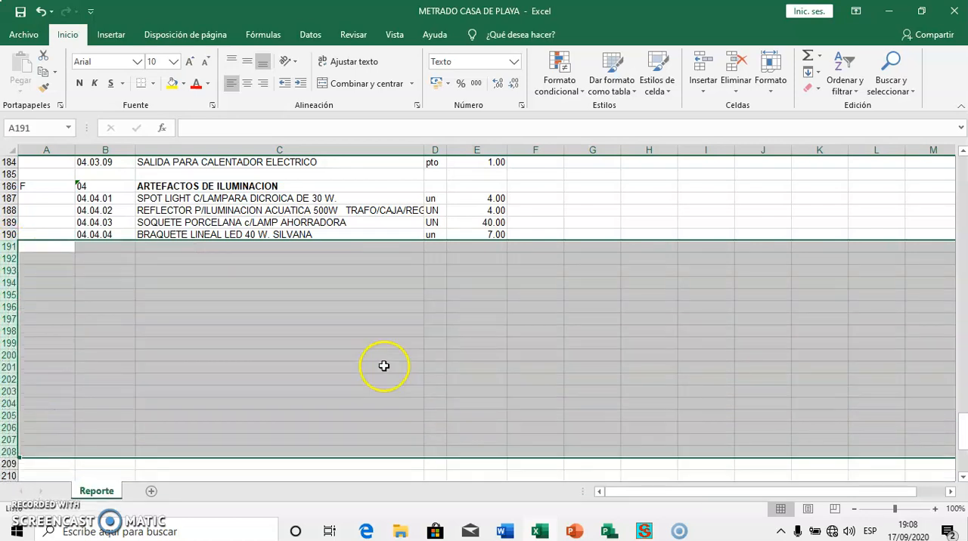
Enter 0 as the quantity in E1, E2 and E3, from ESTRUCTURAS down to OBRAS PROVISIONALES
{"action": "scroll", "coordinate": [386, 366], "scroll_direction": "up", "scroll_amount": 20}
{"action": "scroll", "coordinate": [383, 369], "scroll_direction": "up", "scroll_amount": 20}
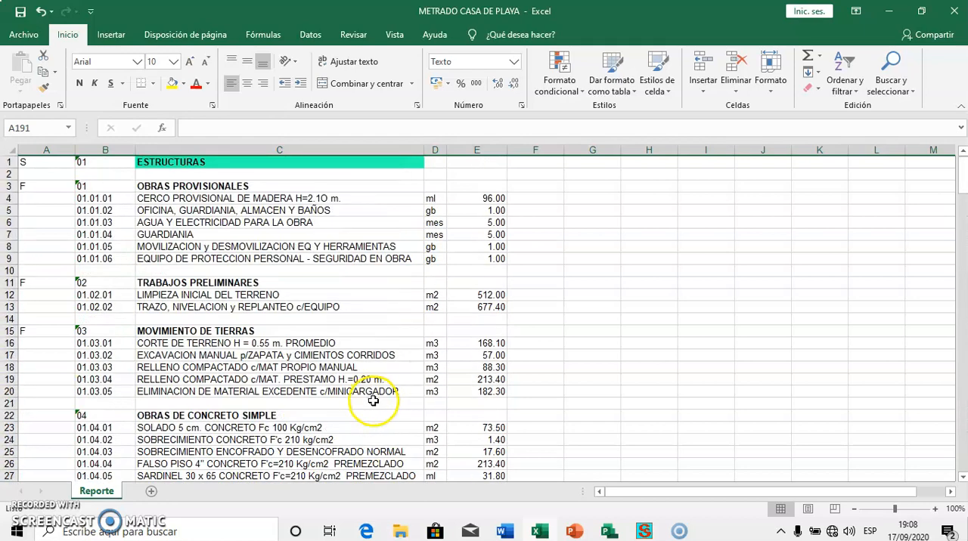
{"action": "left_click", "coordinate": [477, 162]}
{"action": "type", "text": "0"}
{"action": "double_click", "coordinate": [484, 174]}
{"action": "type", "text": "0"}
{"action": "double_click", "coordinate": [489, 188]}
{"action": "type", "text": "0"}
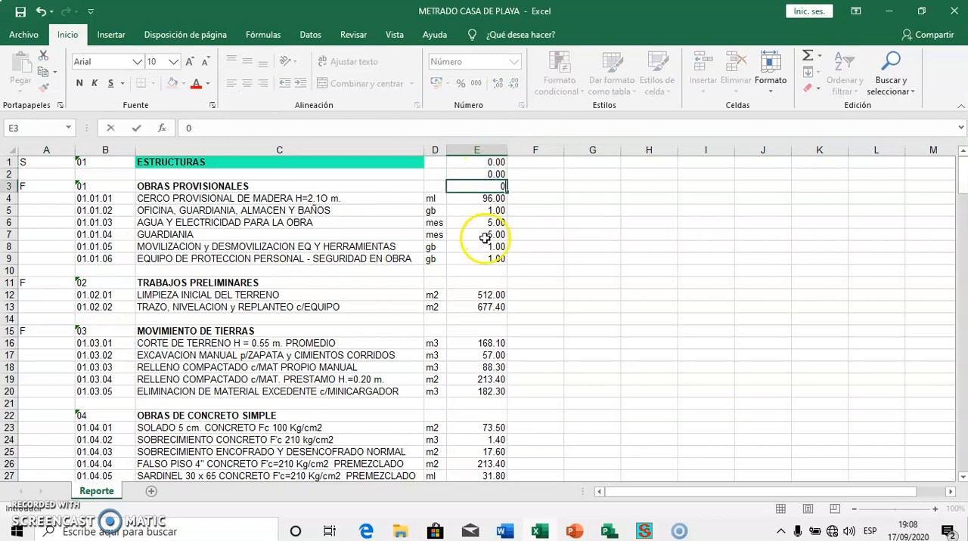
Enter 0 as the quantity in E10, E11, E14 and E15, around the TRABAJOS PRELIMINARES and MOVIMIENTO DE TIERRAS headings
{"action": "left_click", "coordinate": [494, 269]}
{"action": "type", "text": "0"}
{"action": "left_click", "coordinate": [491, 284]}
{"action": "left_click", "coordinate": [486, 318]}
{"action": "type", "text": "0"}
{"action": "double_click", "coordinate": [492, 333]}
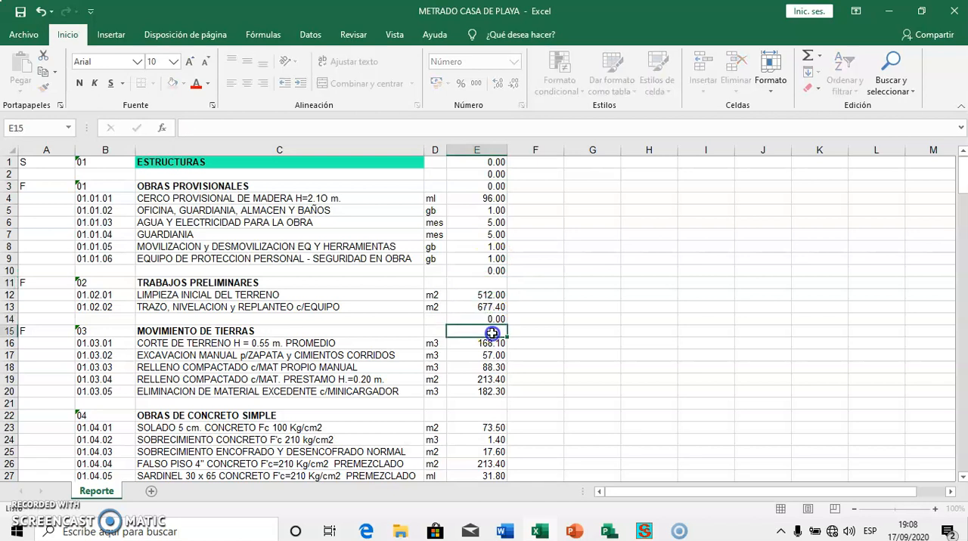
{"action": "left_click", "coordinate": [490, 286]}
Enter 0 as the quantity in E21 and E22, the blank row and heading of OBRAS DE CONCRETO SIMPLE
{"action": "scroll", "coordinate": [490, 288], "scroll_direction": "down", "scroll_amount": 3}
{"action": "left_click", "coordinate": [484, 295]}
{"action": "type", "text": "0"}
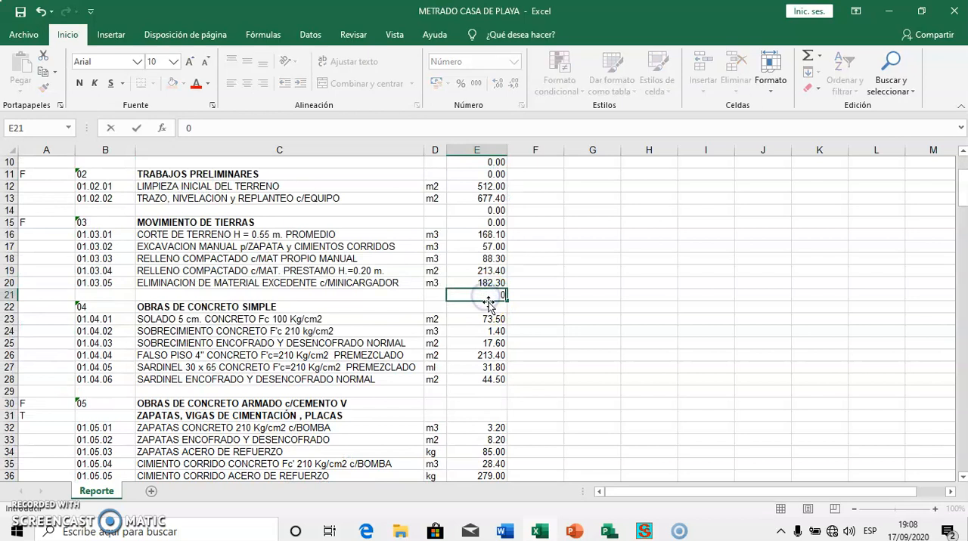
{"action": "left_click", "coordinate": [492, 305]}
{"action": "type", "text": "0"}
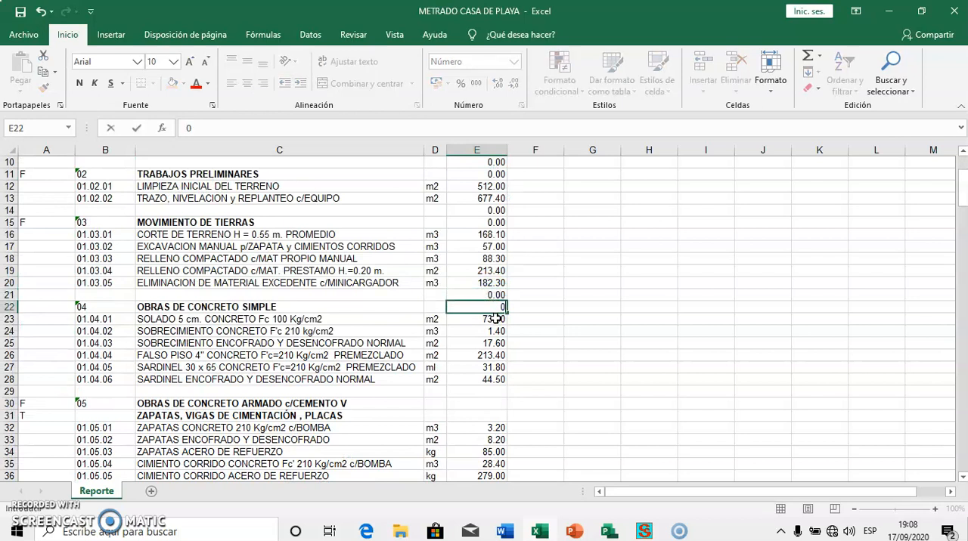
Enter 0 as the quantity in E29, E30 and E31, down to the ZAPATAS, VIGAS DE CIMENTACIÓN, PLACAS title
{"action": "left_click", "coordinate": [493, 392]}
{"action": "type", "text": "0"}
{"action": "left_click", "coordinate": [484, 404]}
{"action": "type", "text": "0"}
{"action": "left_click", "coordinate": [487, 420]}
{"action": "type", "text": "0"}
Enter 0 as the quantity for the MUROS title in E46 and the COLUMNAS, VIGAS title in E50
{"action": "scroll", "coordinate": [488, 420], "scroll_direction": "down", "scroll_amount": 7}
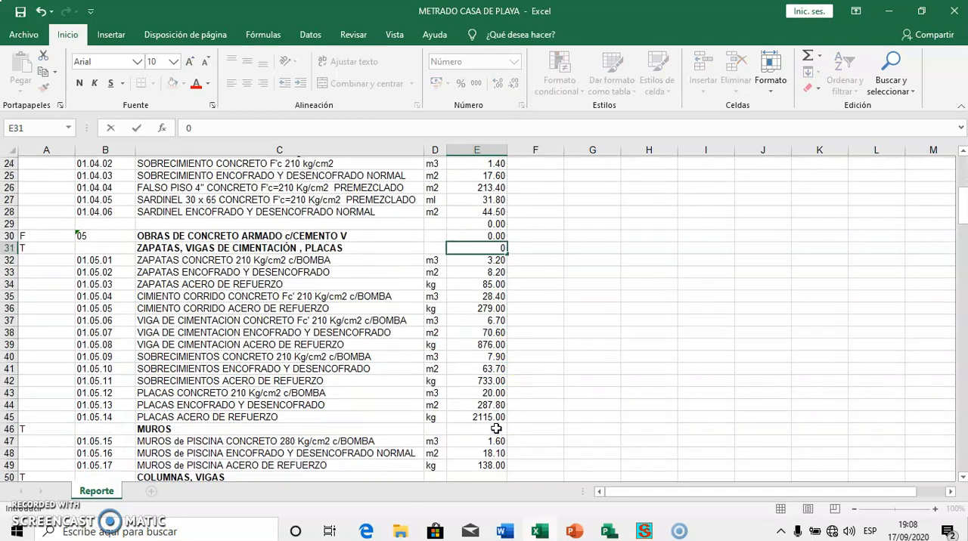
{"action": "left_click", "coordinate": [488, 344]}
{"action": "type", "text": "0"}
{"action": "left_click", "coordinate": [491, 391]}
{"action": "type", "text": "0"}
Enter 0 as the quantity in E57, E58 and E59, covering the ARQUITECTURA section heading and its adjacent blank rows
{"action": "scroll", "coordinate": [499, 360], "scroll_direction": "down", "scroll_amount": 5}
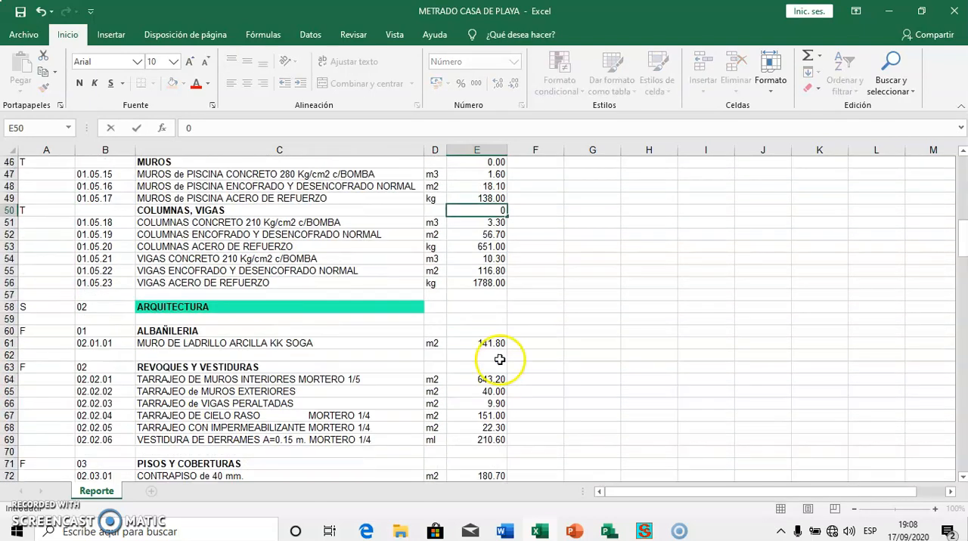
{"action": "left_click", "coordinate": [493, 295]}
{"action": "type", "text": "0"}
{"action": "left_click", "coordinate": [495, 307]}
{"action": "type", "text": "0"}
{"action": "left_click", "coordinate": [501, 319]}
{"action": "type", "text": "0"}
Enter 0 as the quantity in E60, E62 and E63, for the ALBAÑILERIA and REVOQUES Y VESTIDURAS headings and the blank row between
{"action": "left_click", "coordinate": [498, 331]}
{"action": "type", "text": "0"}
{"action": "left_click", "coordinate": [493, 356]}
{"action": "type", "text": "0"}
{"action": "left_click", "coordinate": [494, 366]}
{"action": "type", "text": "0"}
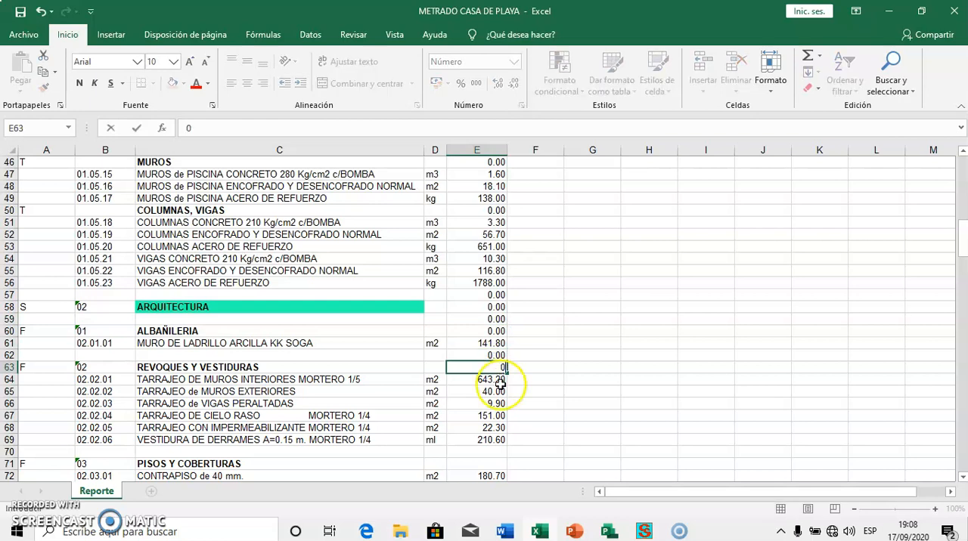
Enter 0 as the quantity in E70 and E71, the blank row and heading of PISOS Y COBERTURAS
{"action": "scroll", "coordinate": [499, 355], "scroll_direction": "down", "scroll_amount": 4}
{"action": "left_click", "coordinate": [496, 307]}
{"action": "type", "text": "0"}
{"action": "left_click", "coordinate": [496, 317]}
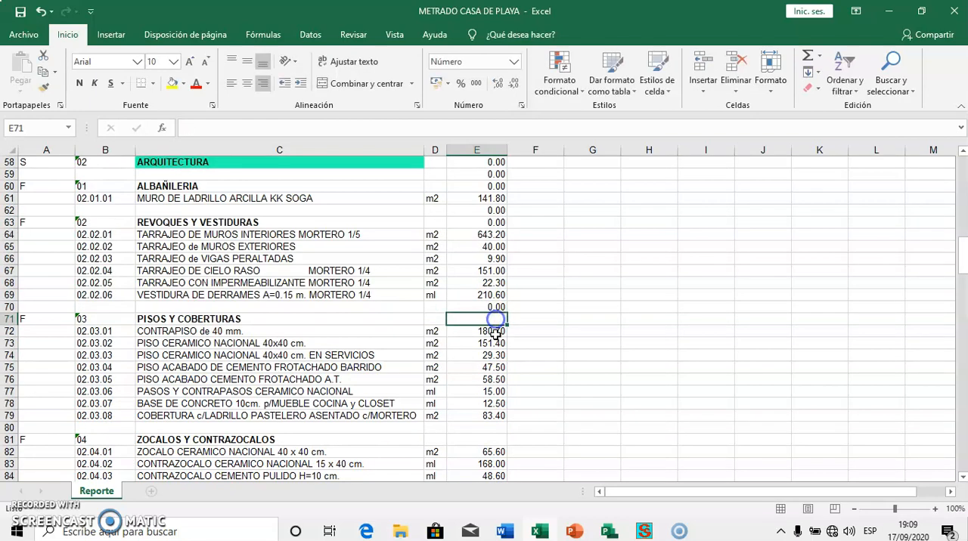
{"action": "type", "text": "0"}
Enter 0 as the quantity in E80 and E81, the blank row and heading of ZOCALOS Y CONTRAZOCALOS
{"action": "scroll", "coordinate": [496, 340], "scroll_direction": "down", "scroll_amount": 3}
{"action": "scroll", "coordinate": [490, 326], "scroll_direction": "down", "scroll_amount": 1}
{"action": "left_click", "coordinate": [488, 318]}
{"action": "type", "text": "0"}
{"action": "left_click", "coordinate": [494, 330]}
{"action": "type", "text": "0"}
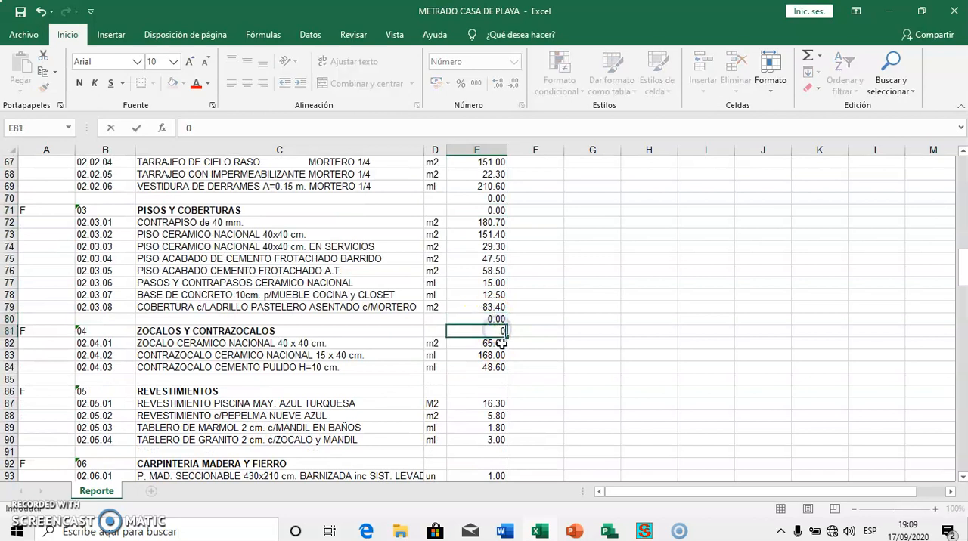
Enter 0 as the quantity in E85 and E86, the blank row and heading of REVESTIMIENTOS
{"action": "left_click", "coordinate": [495, 379]}
{"action": "type", "text": "0"}
{"action": "key", "text": "Return"}
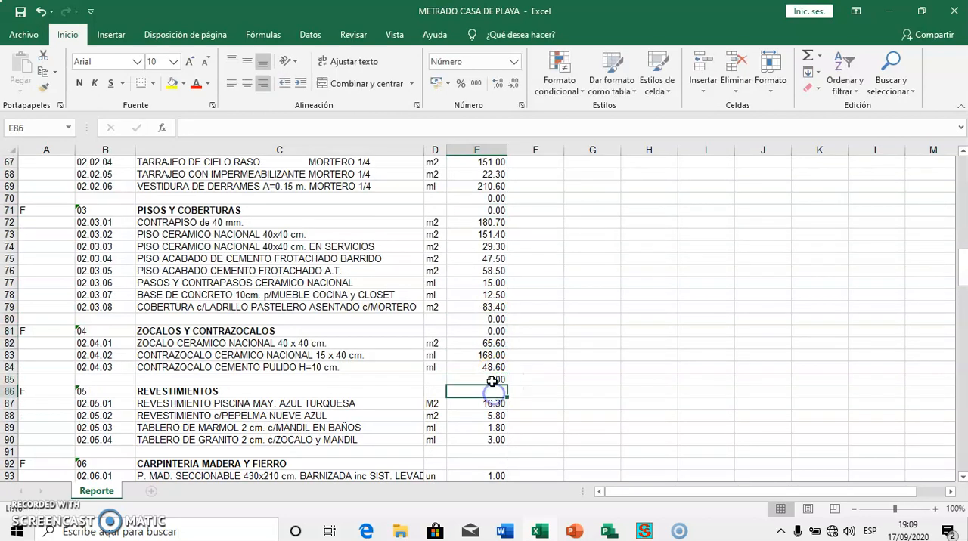
{"action": "scroll", "coordinate": [492, 378], "scroll_direction": "down", "scroll_amount": 5}
{"action": "left_click", "coordinate": [490, 212]}
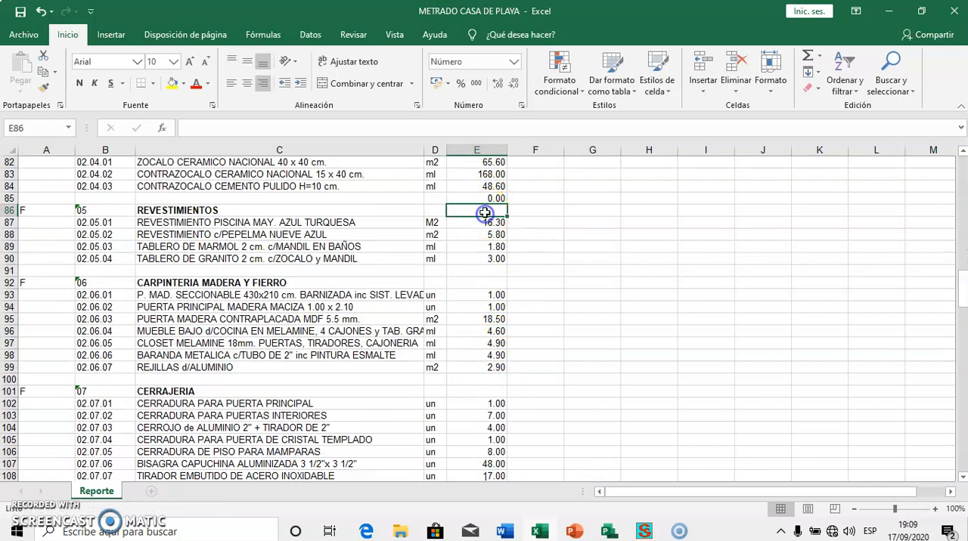
{"action": "type", "text": "0"}
Enter 0 as the quantity in E91, E92, E100 and E101, for the CARPINTERIA MADERA Y FIERRO and CERRAJERIA headings and their blank rows
{"action": "left_click", "coordinate": [500, 270]}
{"action": "type", "text": "0"}
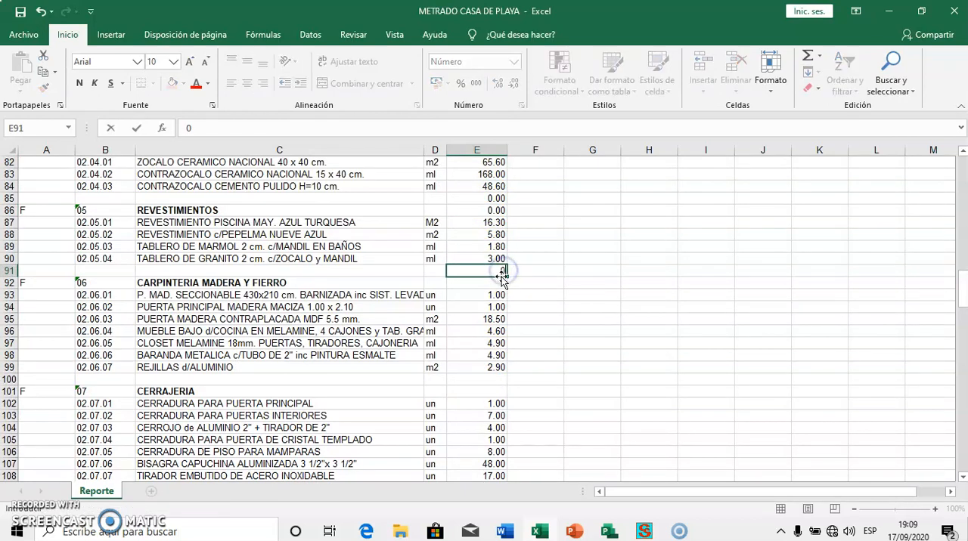
{"action": "left_click", "coordinate": [494, 283]}
{"action": "type", "text": "0"}
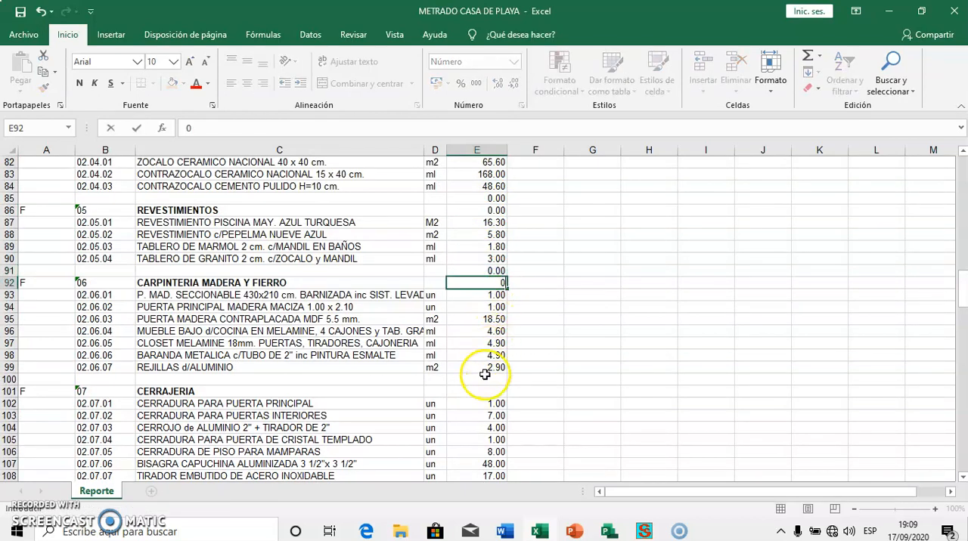
{"action": "left_click", "coordinate": [484, 378]}
{"action": "type", "text": "0"}
{"action": "left_click", "coordinate": [490, 391]}
{"action": "type", "text": "0"}
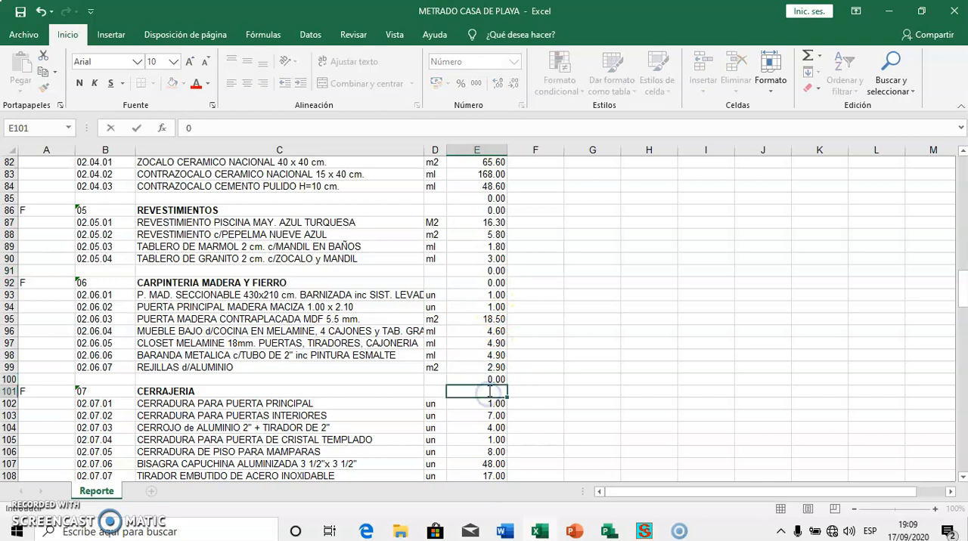
Enter 0 as the quantity in E110, E111, E116 and E117, down to the PINTURA heading
{"action": "scroll", "coordinate": [489, 392], "scroll_direction": "down", "scroll_amount": 5}
{"action": "left_click", "coordinate": [476, 320]}
{"action": "type", "text": "0"}
{"action": "left_click", "coordinate": [479, 332]}
{"action": "type", "text": "0"}
{"action": "left_click", "coordinate": [474, 389]}
{"action": "type", "text": "0"}
{"action": "left_click", "coordinate": [478, 403]}
{"action": "type", "text": "0"}
Enter 0 as the quantity in E120 to E123, from the blank row above INSTALACIONES SANITARIAS to SISTEMA DE AGUA FRIA
{"action": "scroll", "coordinate": [473, 397], "scroll_direction": "down", "scroll_amount": 5}
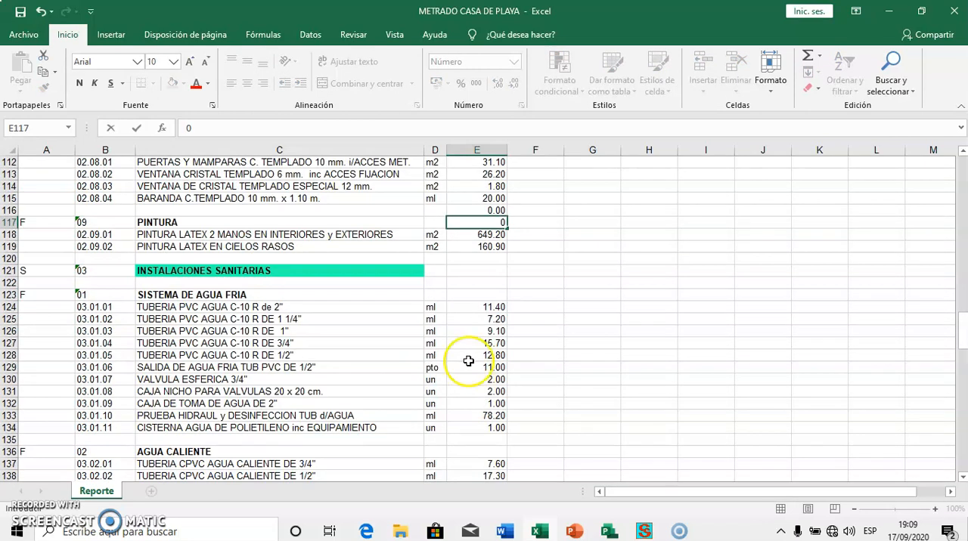
{"action": "left_click", "coordinate": [493, 261]}
{"action": "type", "text": "0"}
{"action": "left_click", "coordinate": [496, 272]}
{"action": "type", "text": "0"}
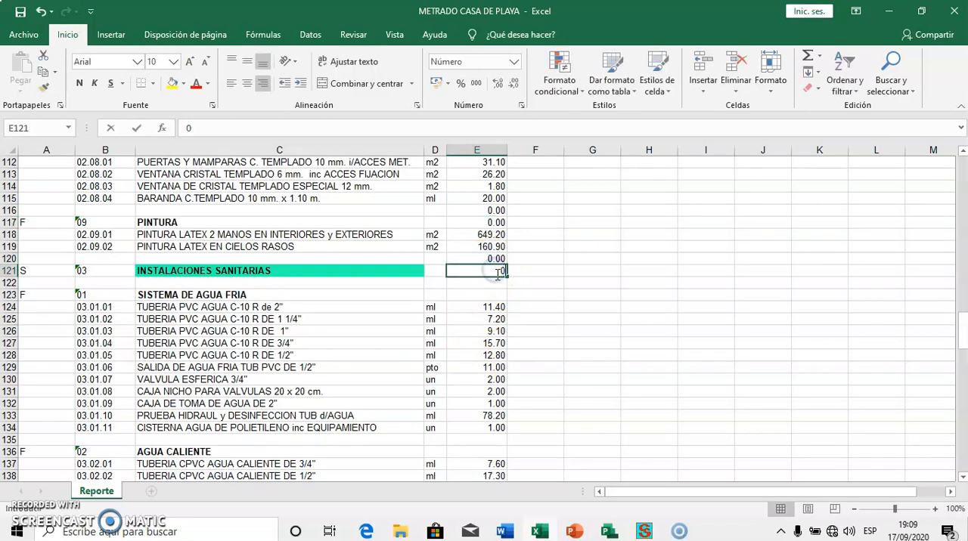
{"action": "left_click", "coordinate": [500, 283]}
{"action": "key", "text": "ctrl+Return"}
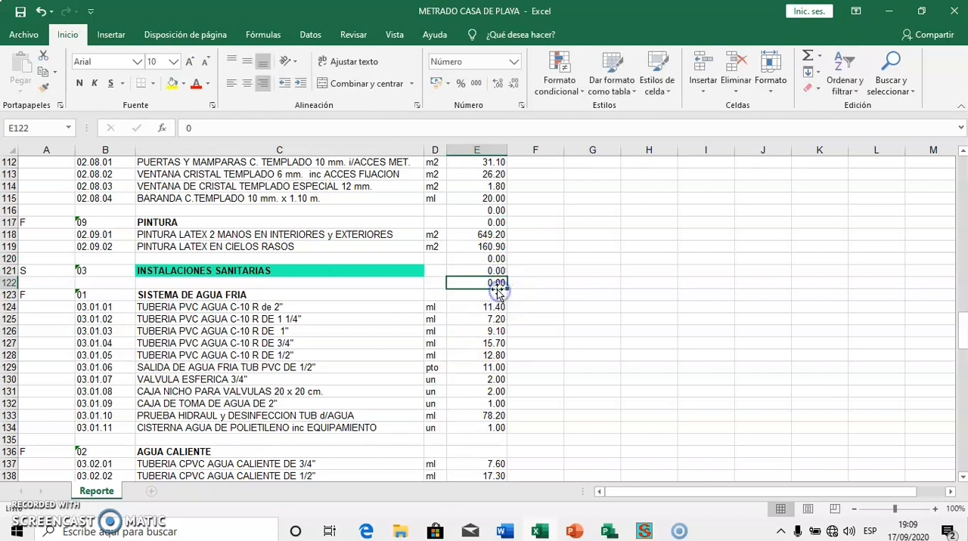
{"action": "left_click", "coordinate": [493, 295]}
{"action": "type", "text": "0"}
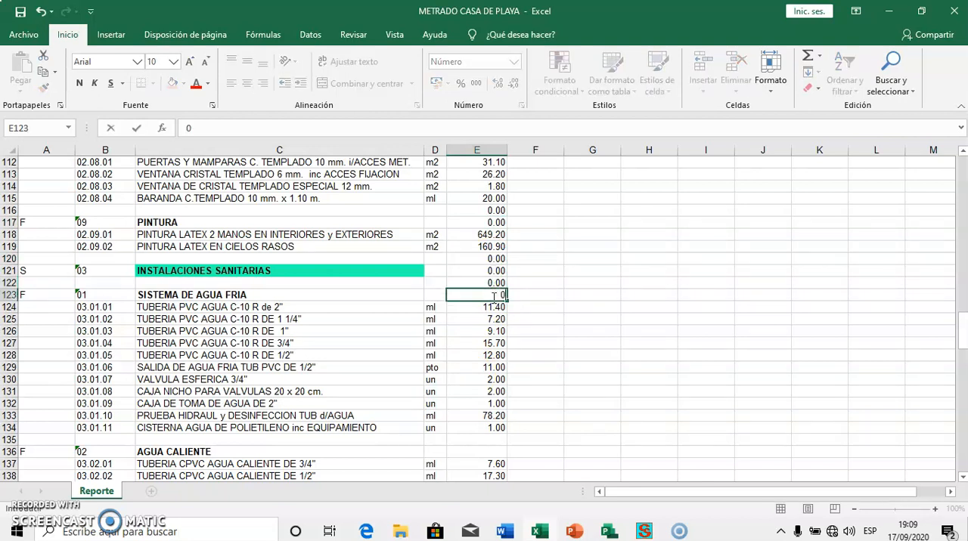
Enter 0 as the quantity in E135 and E136, the blank row and heading of AGUA CALIENTE
{"action": "scroll", "coordinate": [491, 302], "scroll_direction": "down", "scroll_amount": 4}
{"action": "left_click", "coordinate": [490, 298]}
{"action": "type", "text": "0"}
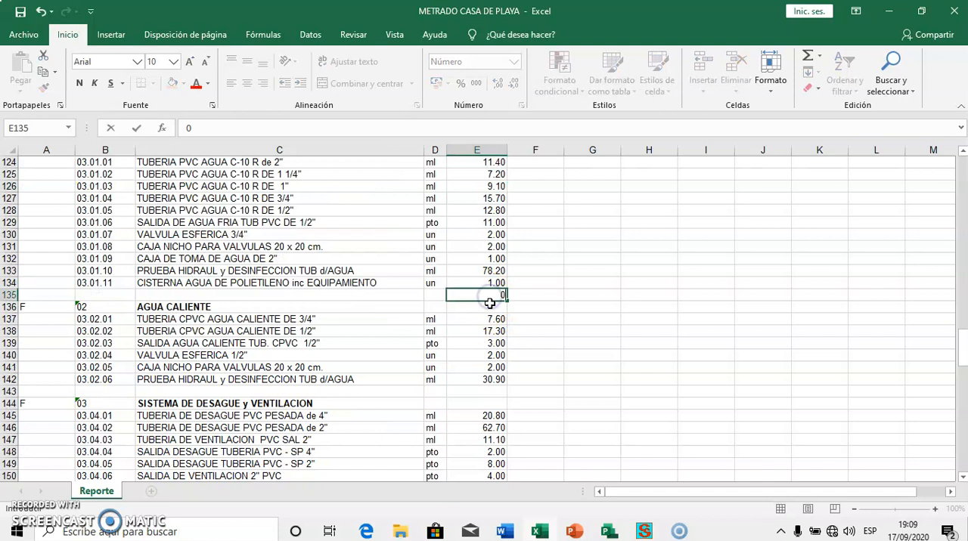
{"action": "left_click", "coordinate": [490, 309]}
{"action": "type", "text": "0"}
Enter 0 as the quantity in E143 and E144, the blank row and heading of SISTEMA DE DESAGUE y VENTILACION
{"action": "scroll", "coordinate": [488, 302], "scroll_direction": "down", "scroll_amount": 4}
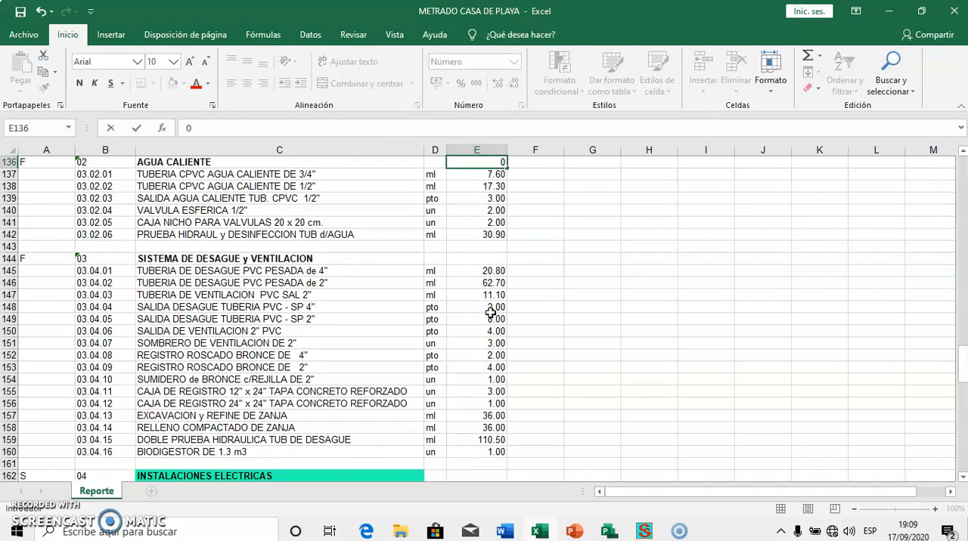
{"action": "left_click", "coordinate": [488, 247]}
{"action": "type", "text": "0"}
{"action": "left_click", "coordinate": [490, 259]}
{"action": "type", "text": "0"}
Enter 0 as the quantity in E161 to E164, from the blank row above INSTALACIONES ELECTRICAS to ALIMENTADORES Y TABLEROS
{"action": "scroll", "coordinate": [491, 269], "scroll_direction": "down", "scroll_amount": 4}
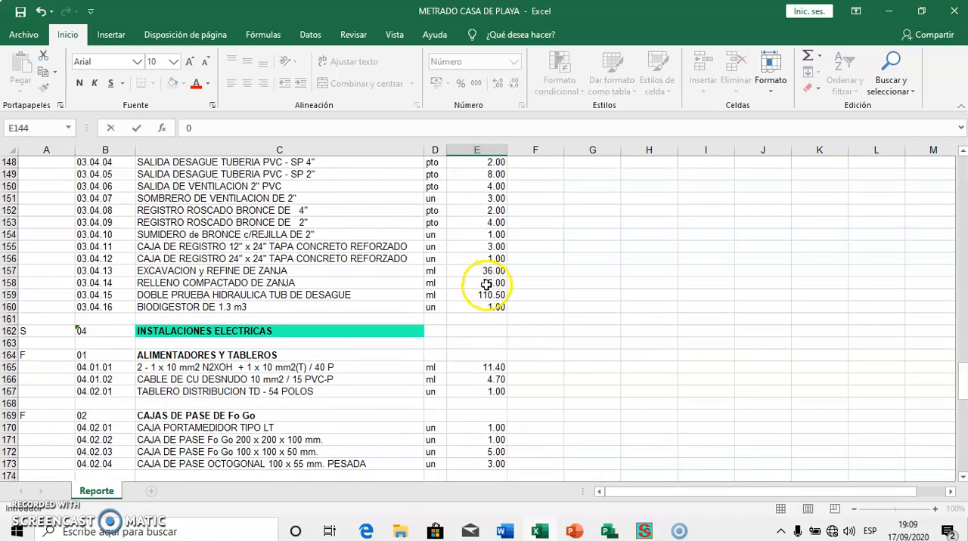
{"action": "left_click", "coordinate": [482, 319]}
{"action": "type", "text": "0"}
{"action": "left_click", "coordinate": [481, 337]}
{"action": "type", "text": "0"}
{"action": "left_click", "coordinate": [479, 344]}
{"action": "type", "text": "0"}
{"action": "left_click", "coordinate": [478, 354]}
{"action": "type", "text": "0"}
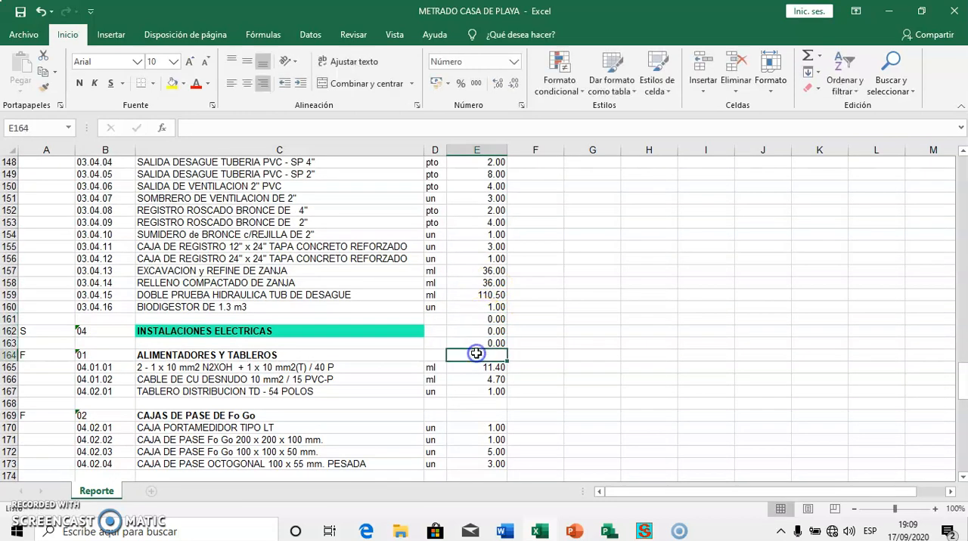
Enter 0 as the quantity in E168, E169, E174 and E175, for CAJAS DE PASE DE Fo Go, CIRCUITOS DERIVADOS DE ENERGIA and their blank rows
{"action": "left_click", "coordinate": [480, 403]}
{"action": "type", "text": "0"}
{"action": "left_click", "coordinate": [480, 416]}
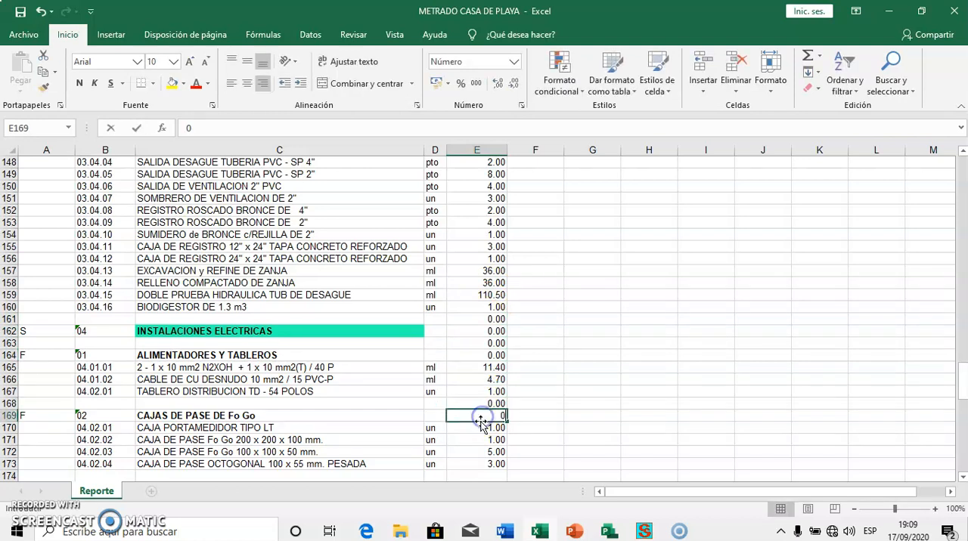
{"action": "type", "text": "0"}
{"action": "scroll", "coordinate": [480, 421], "scroll_direction": "down", "scroll_amount": 4}
{"action": "left_click", "coordinate": [478, 331]}
{"action": "type", "text": "0"}
{"action": "left_click", "coordinate": [479, 344]}
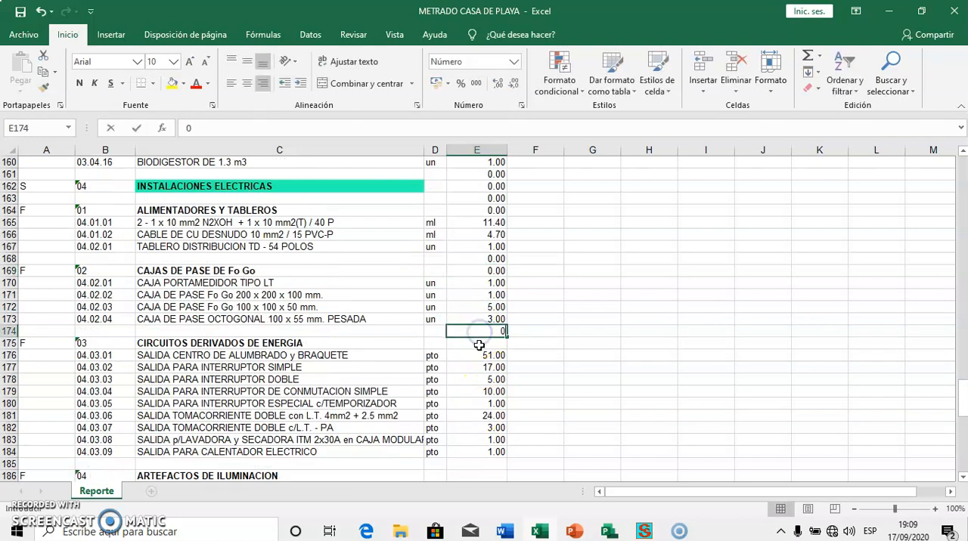
{"action": "scroll", "coordinate": [479, 344], "scroll_direction": "down", "scroll_amount": 3}
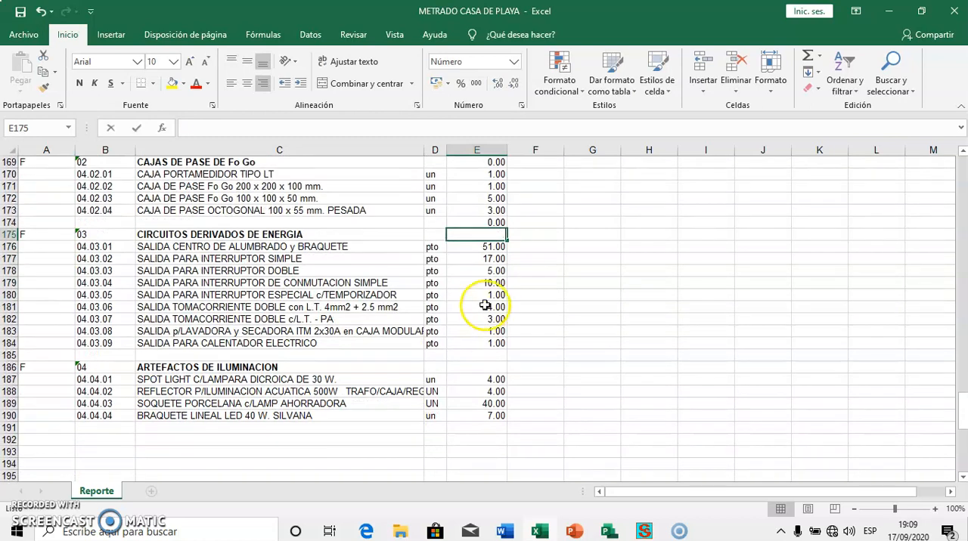
{"action": "type", "text": "0"}
Enter 0 as the quantity in E185 and E186, the blank row and heading of ARTEFACTOS DE ILUMINACION
{"action": "left_click", "coordinate": [479, 356]}
{"action": "type", "text": "0"}
{"action": "left_click", "coordinate": [478, 369]}
{"action": "type", "text": "0"}
{"action": "scroll", "coordinate": [478, 369], "scroll_direction": "down", "scroll_amount": 2}
{"action": "left_click", "coordinate": [474, 366]}
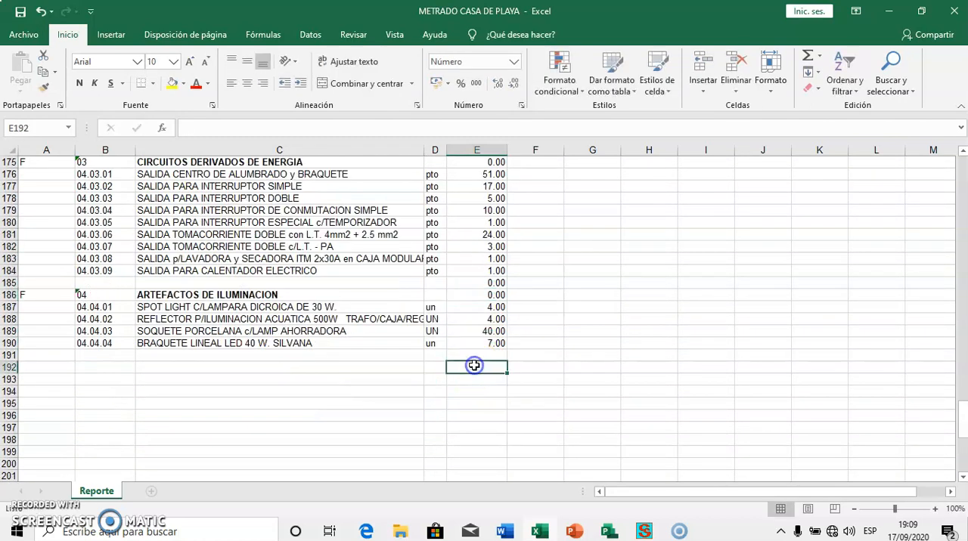
Save and close the METRADO CASA DE PLAYA workbook, and return to ConstrucSoft
{"action": "scroll", "coordinate": [477, 363], "scroll_direction": "up", "scroll_amount": 7}
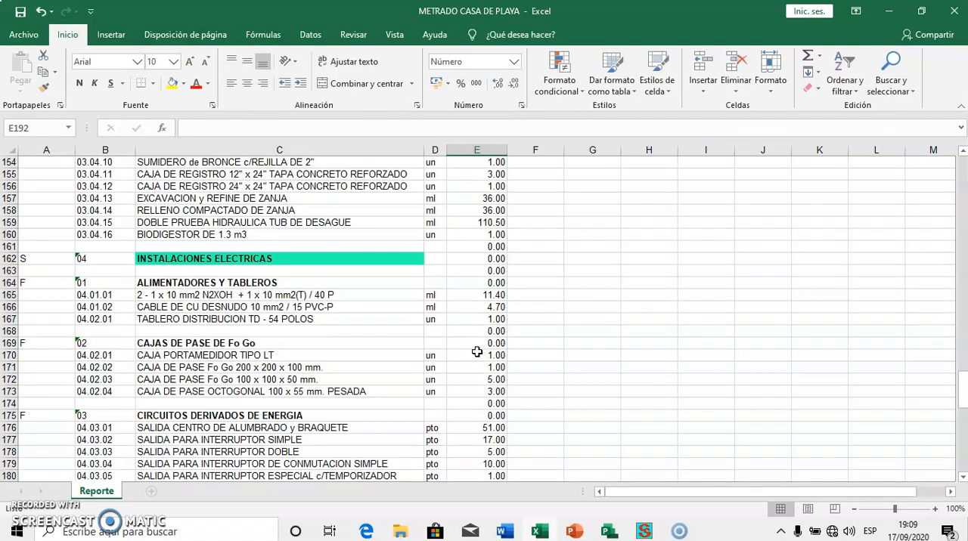
{"action": "scroll", "coordinate": [477, 352], "scroll_direction": "up", "scroll_amount": 20}
{"action": "scroll", "coordinate": [477, 350], "scroll_direction": "up", "scroll_amount": 16}
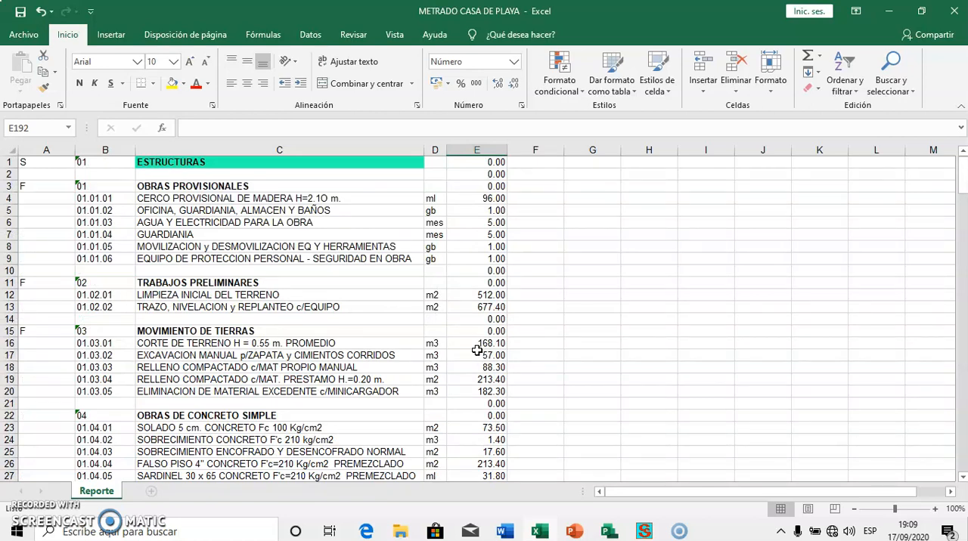
{"action": "left_click", "coordinate": [20, 17]}
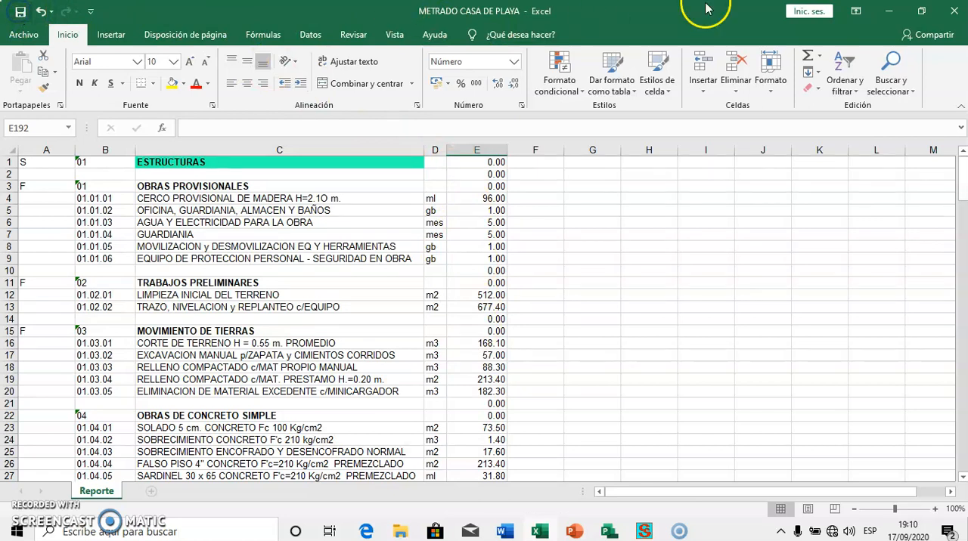
{"action": "left_click", "coordinate": [953, 12]}
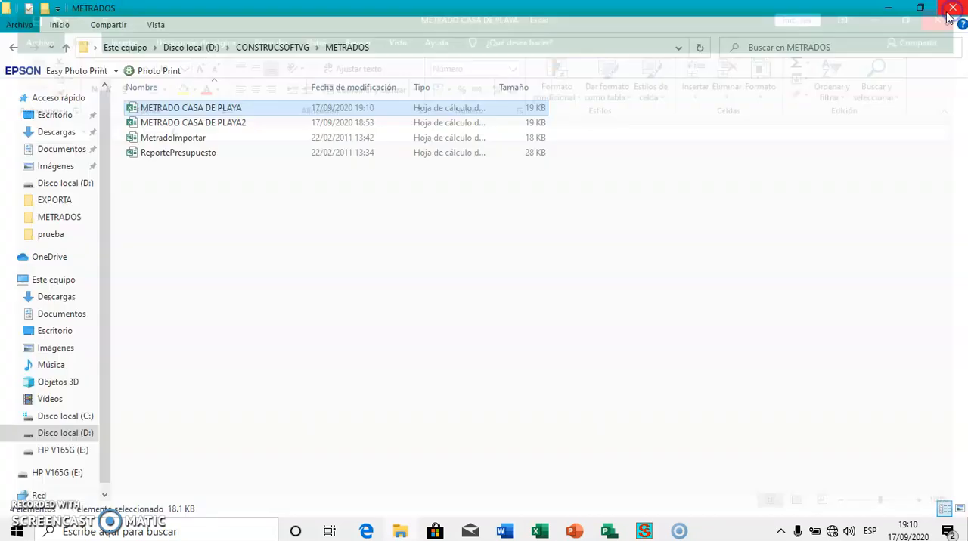
{"action": "left_click", "coordinate": [896, 8]}
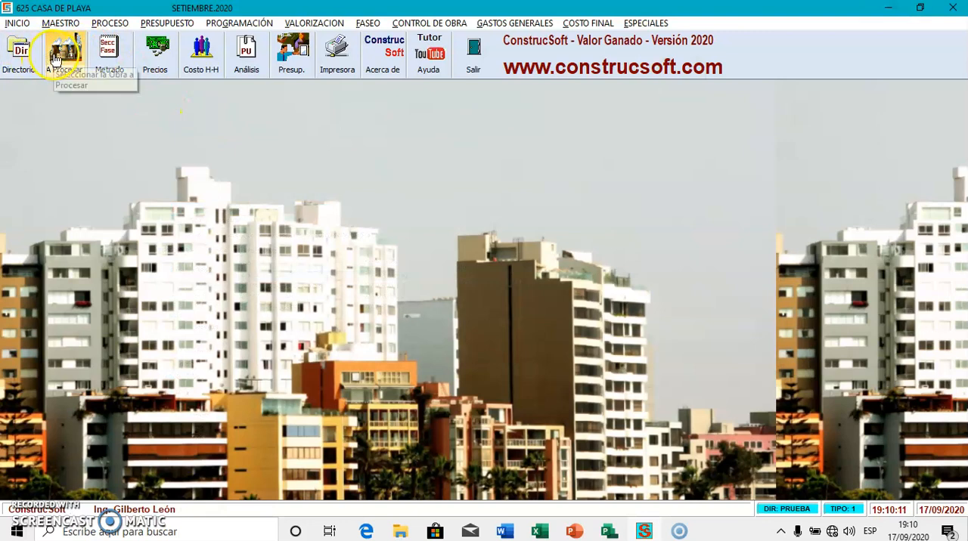
Import the quantities from the METRADO CASA DE PLAYA2 spreadsheet into the CASA DE PLAYA project
{"action": "left_click", "coordinate": [642, 25]}
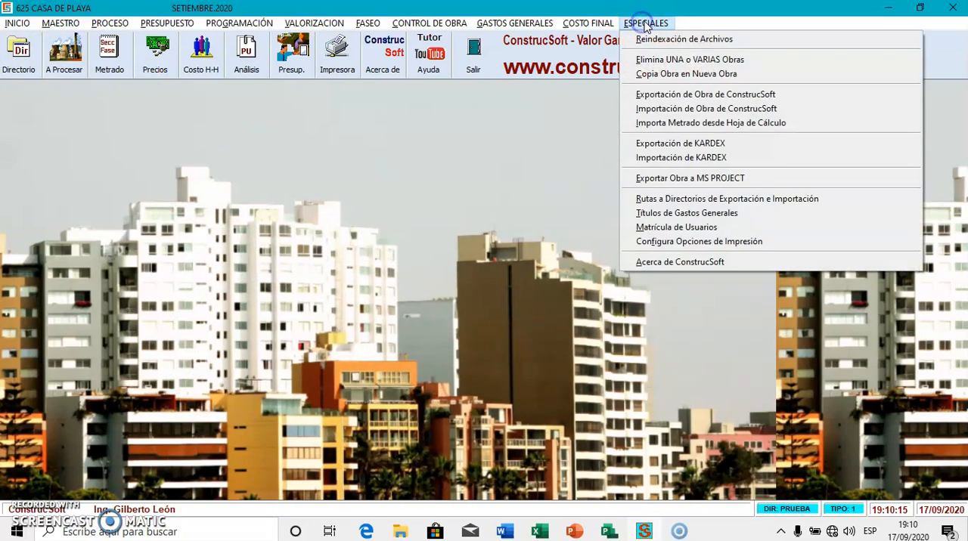
{"action": "left_click", "coordinate": [694, 125]}
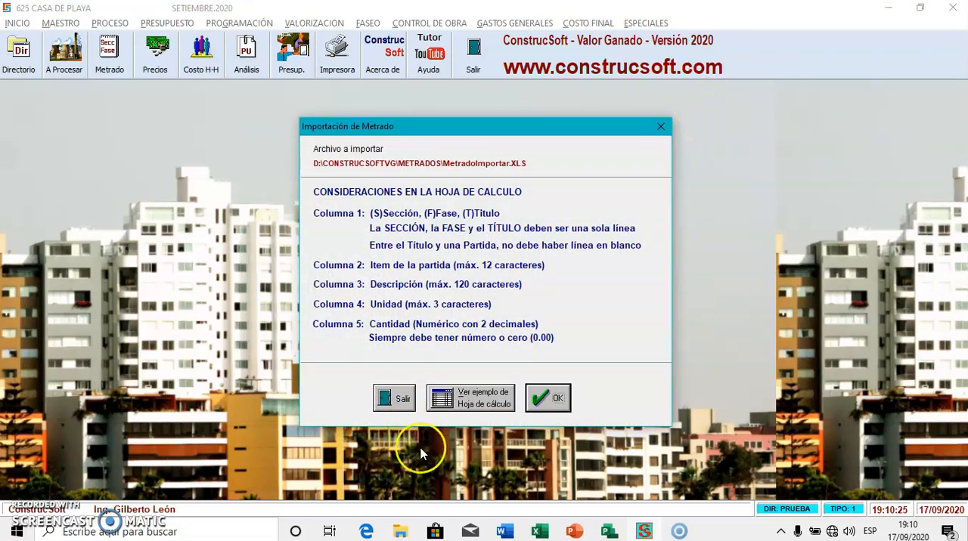
{"action": "left_click", "coordinate": [554, 396]}
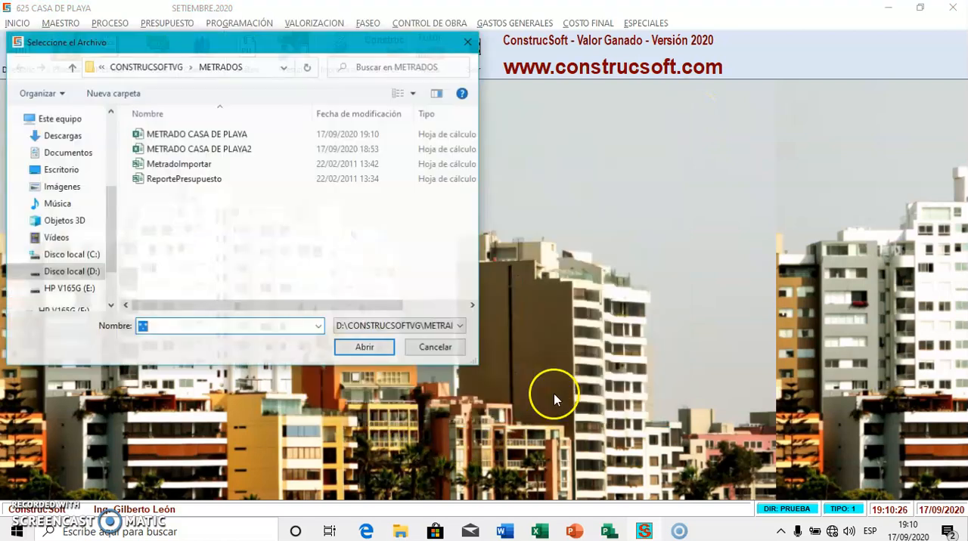
{"action": "double_click", "coordinate": [227, 149]}
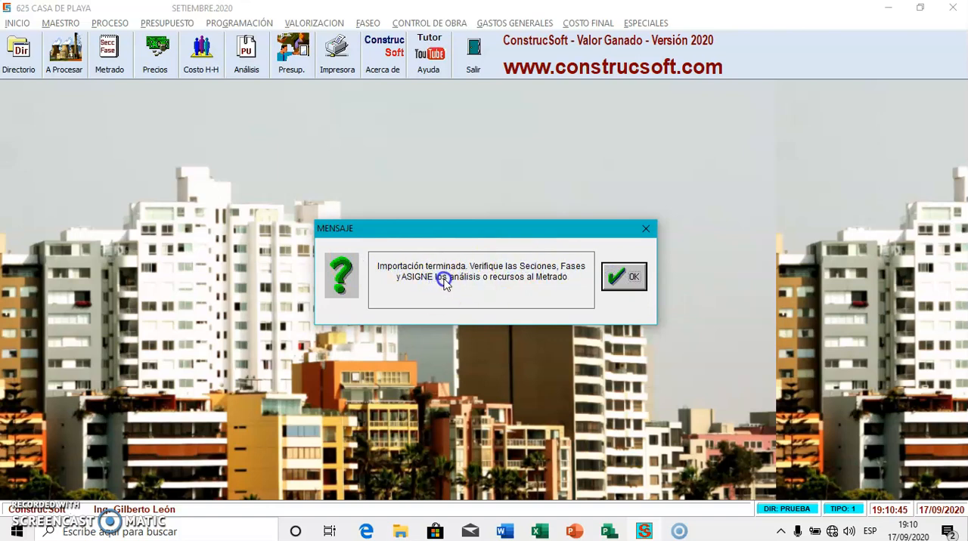
{"action": "left_click", "coordinate": [617, 274]}
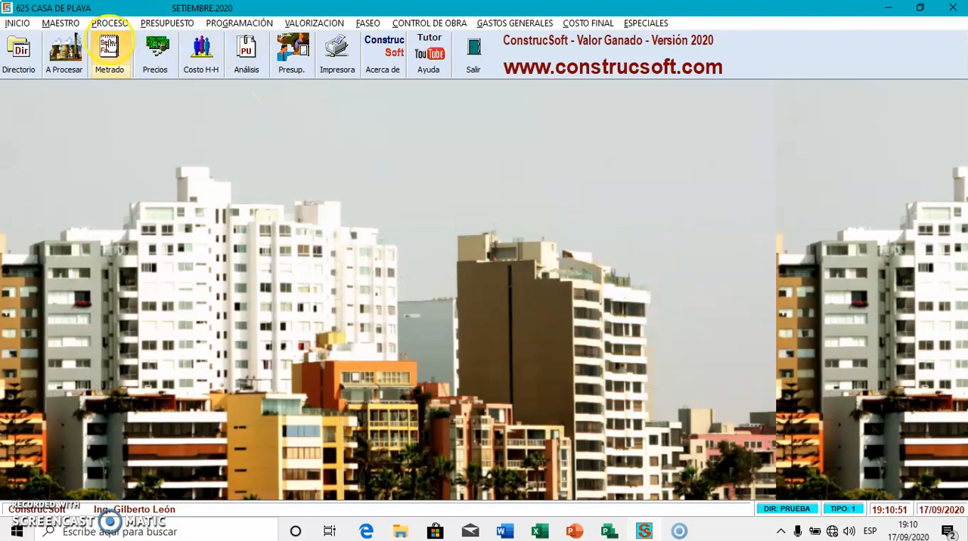
Review the imported items and quantities in the final budget of CASA DE PLAYA, and close it
{"action": "left_click", "coordinate": [109, 52]}
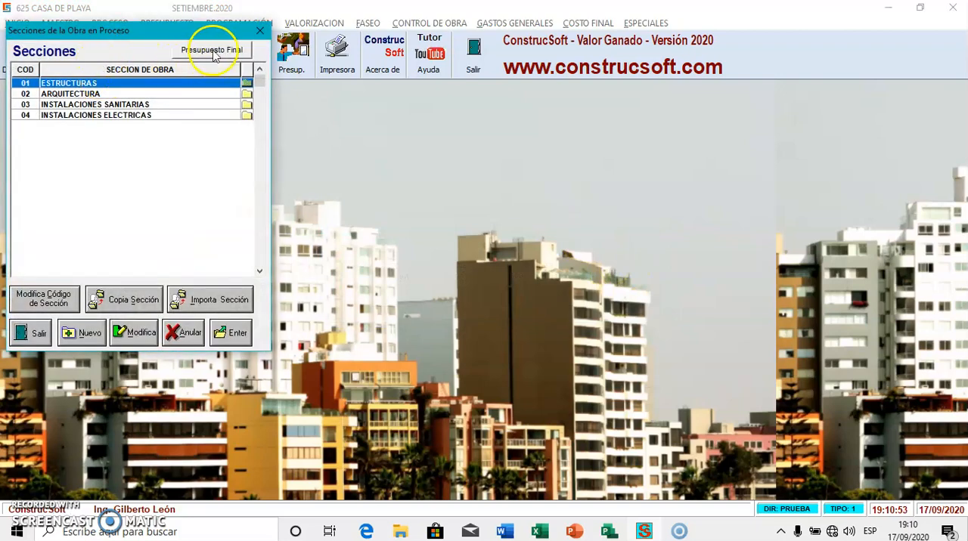
{"action": "left_click", "coordinate": [209, 47]}
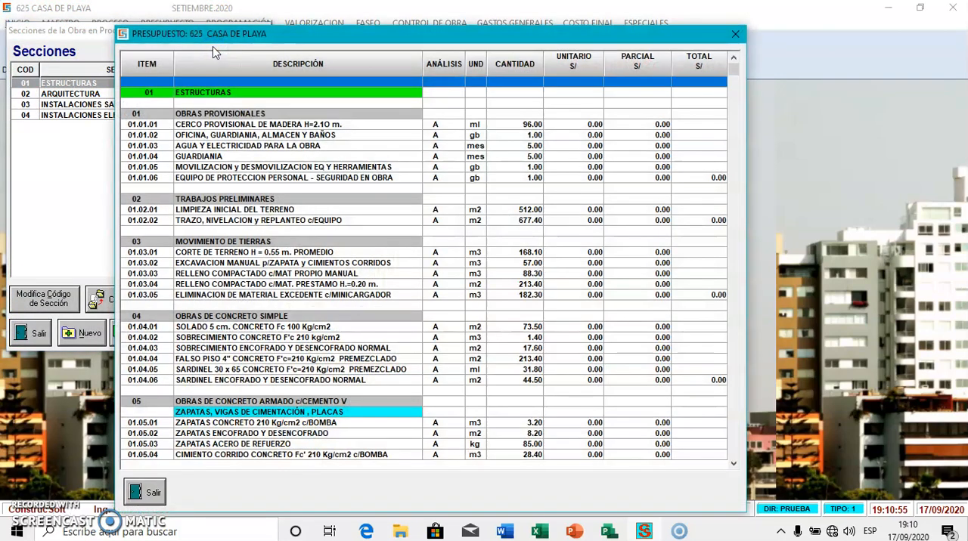
{"action": "scroll", "coordinate": [310, 105], "scroll_direction": "down", "scroll_amount": 20}
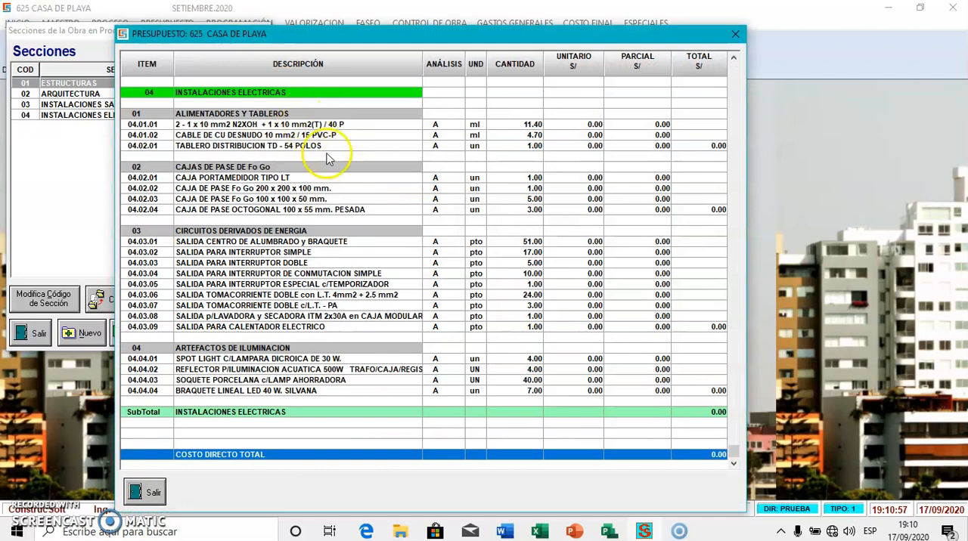
{"action": "scroll", "coordinate": [445, 228], "scroll_direction": "up", "scroll_amount": 20}
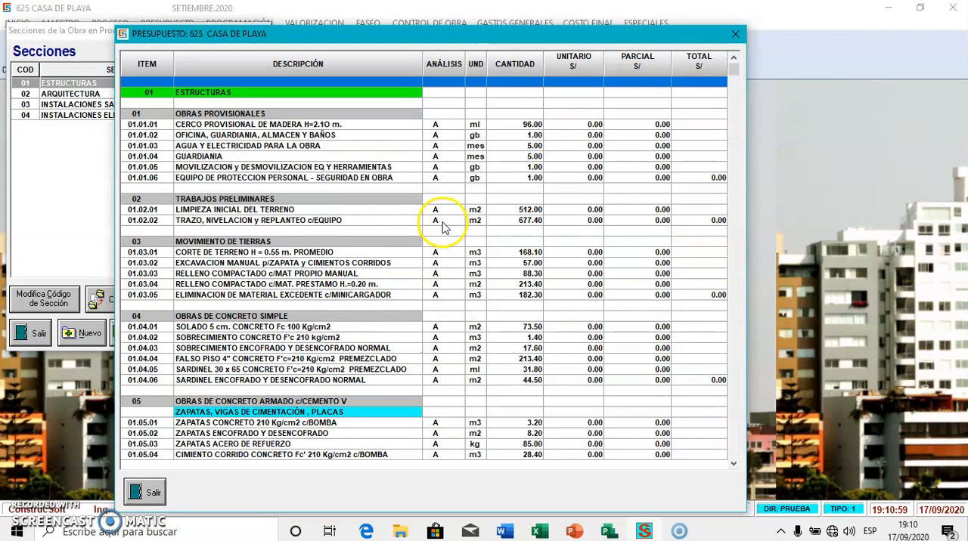
{"action": "left_click", "coordinate": [733, 35]}
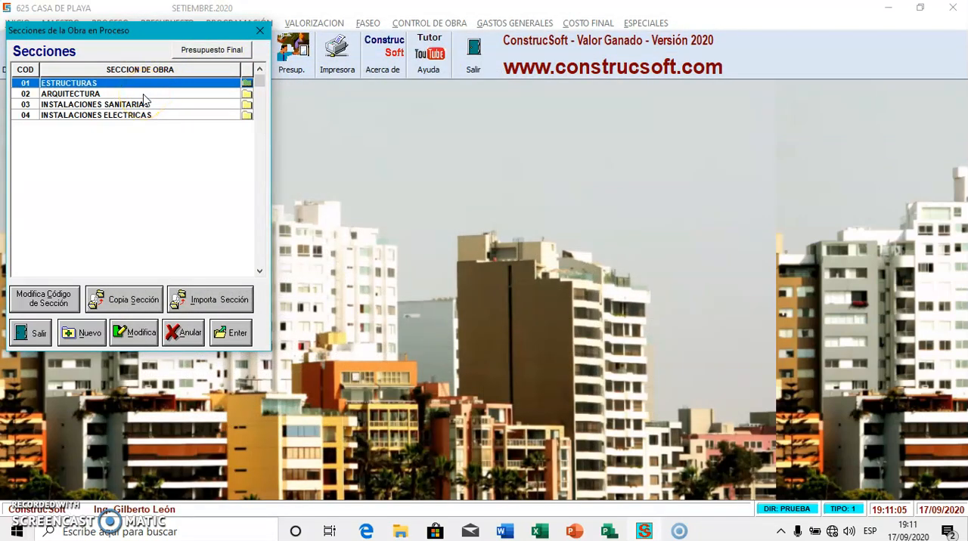
Open the TRABAJOS PRELIMINARES phase of ESTRUCTURAS and try to view the analysis of LIMPIEZA INICIAL DEL TERRENO
{"action": "double_click", "coordinate": [144, 83]}
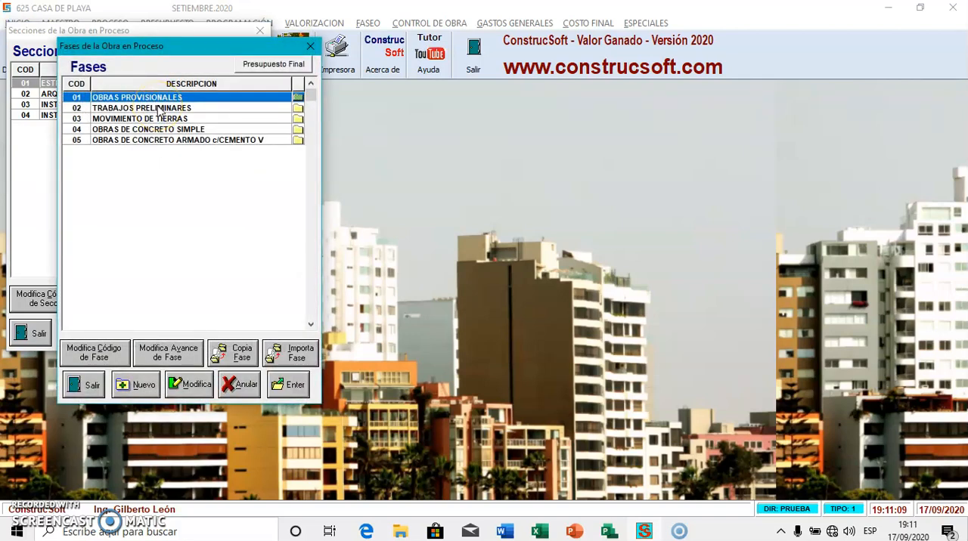
{"action": "double_click", "coordinate": [159, 108]}
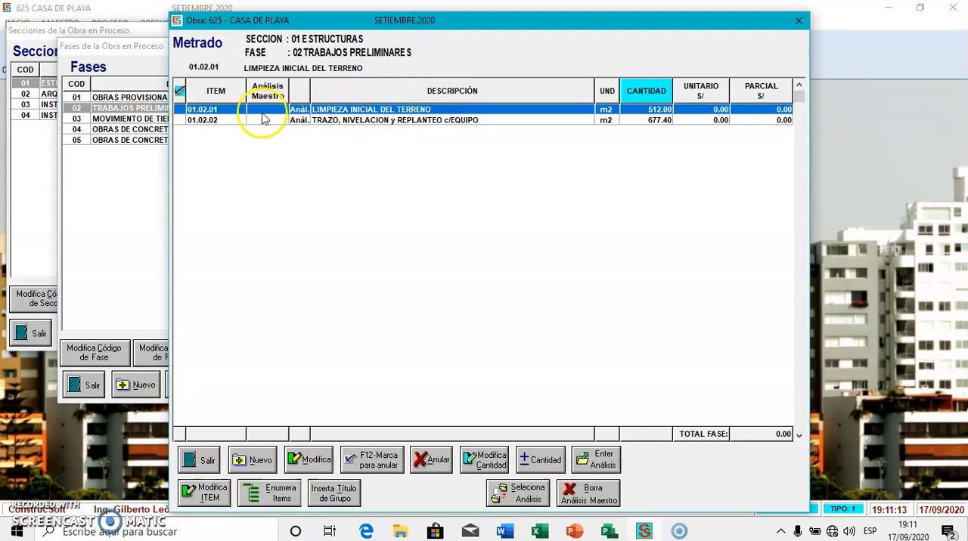
{"action": "left_click", "coordinate": [262, 111]}
{"action": "left_click", "coordinate": [266, 120]}
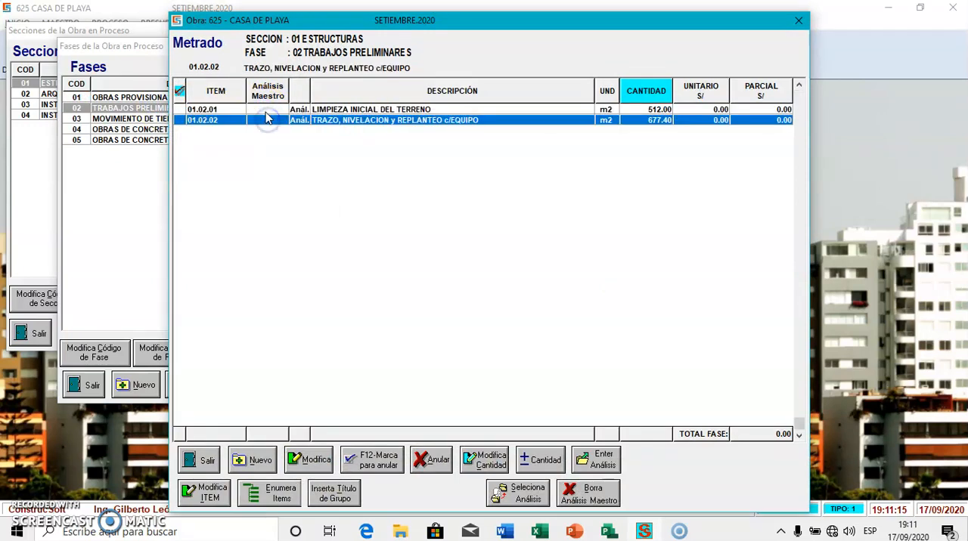
{"action": "left_click", "coordinate": [354, 111]}
{"action": "left_click", "coordinate": [354, 111]}
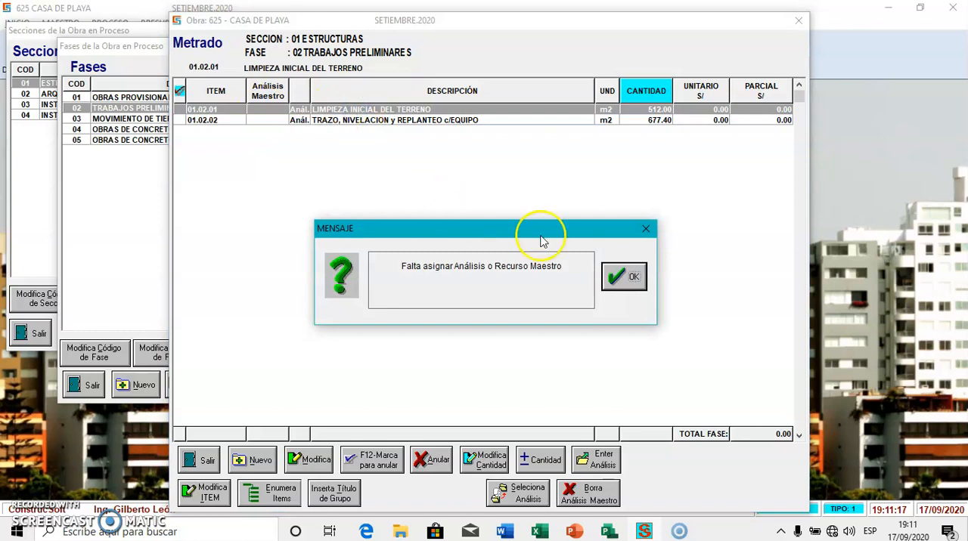
{"action": "left_click", "coordinate": [614, 272]}
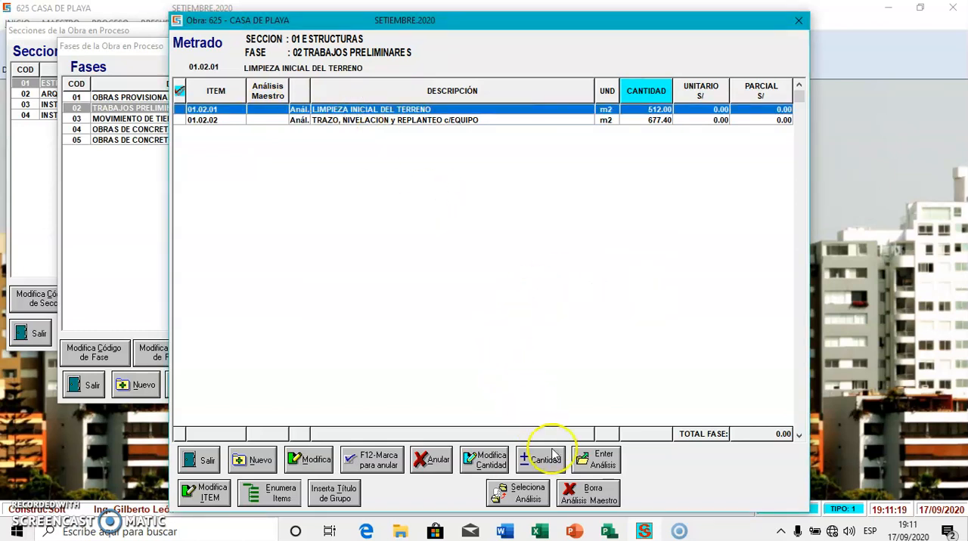
Assign master analysis LIMPIEZA DE TERRENO (02 10 020) to LIMPIEZA INICIAL DEL TERRENO, and check its resource breakdown
{"action": "left_click", "coordinate": [517, 494]}
{"action": "left_click", "coordinate": [514, 346]}
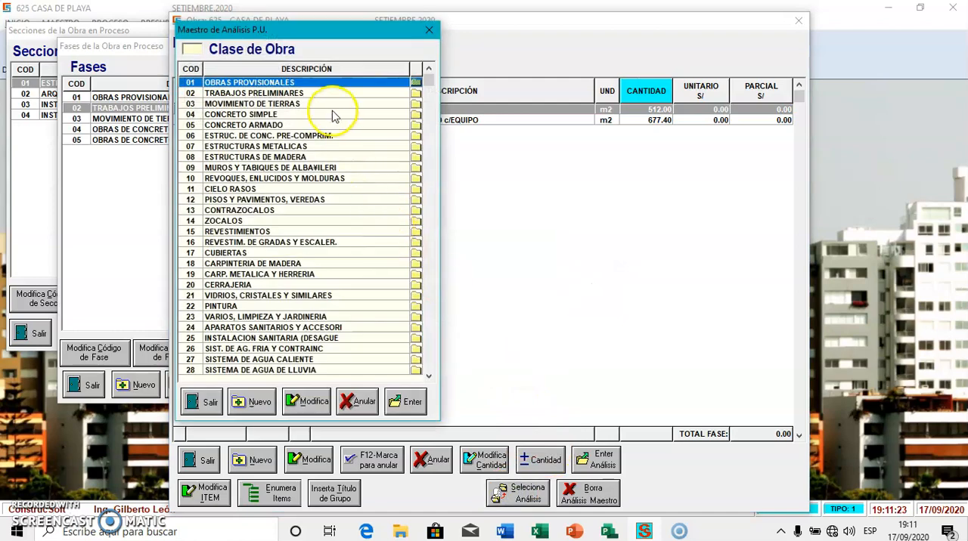
{"action": "double_click", "coordinate": [309, 93]}
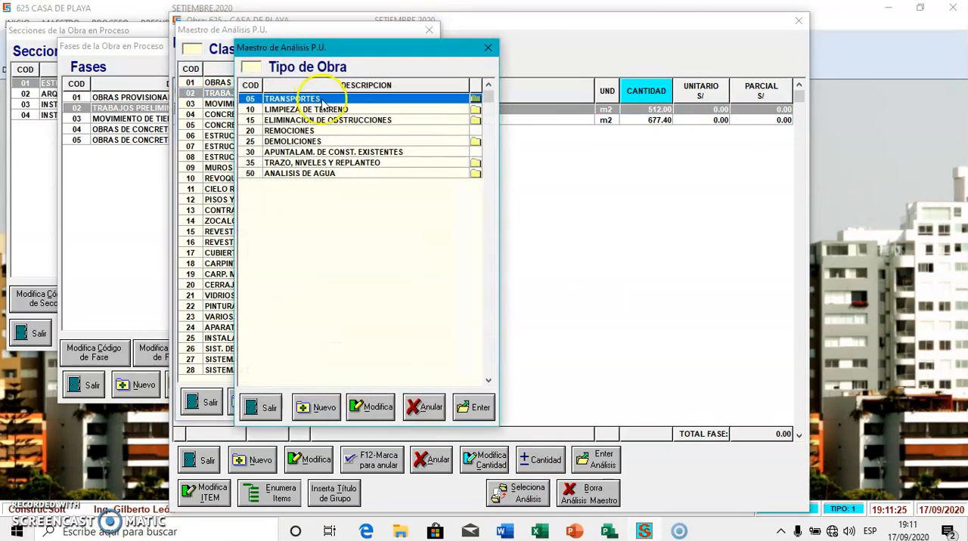
{"action": "double_click", "coordinate": [330, 112]}
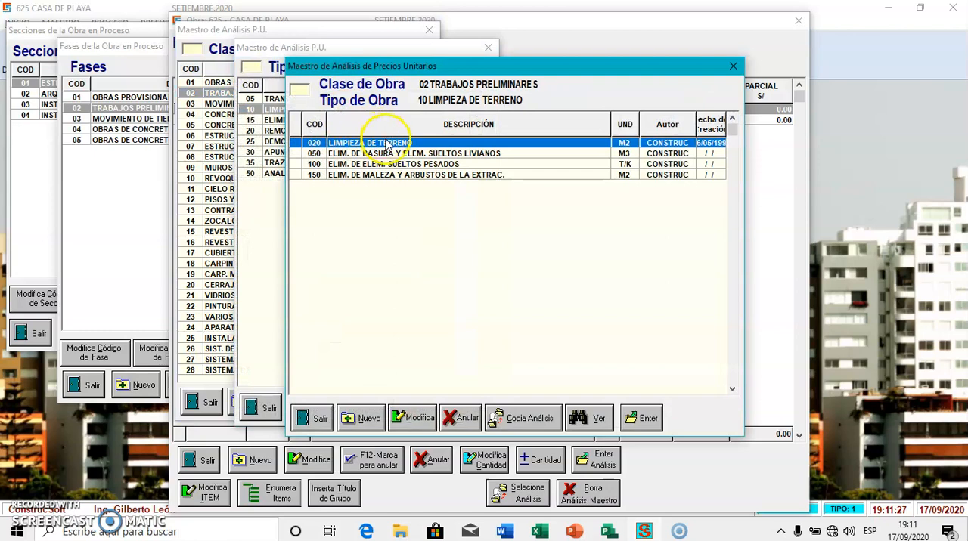
{"action": "double_click", "coordinate": [386, 145]}
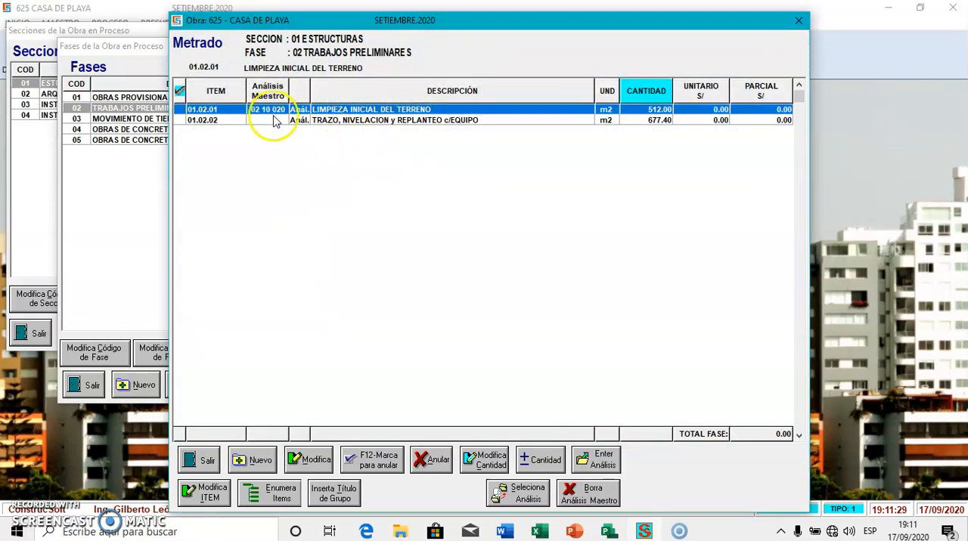
{"action": "double_click", "coordinate": [361, 110]}
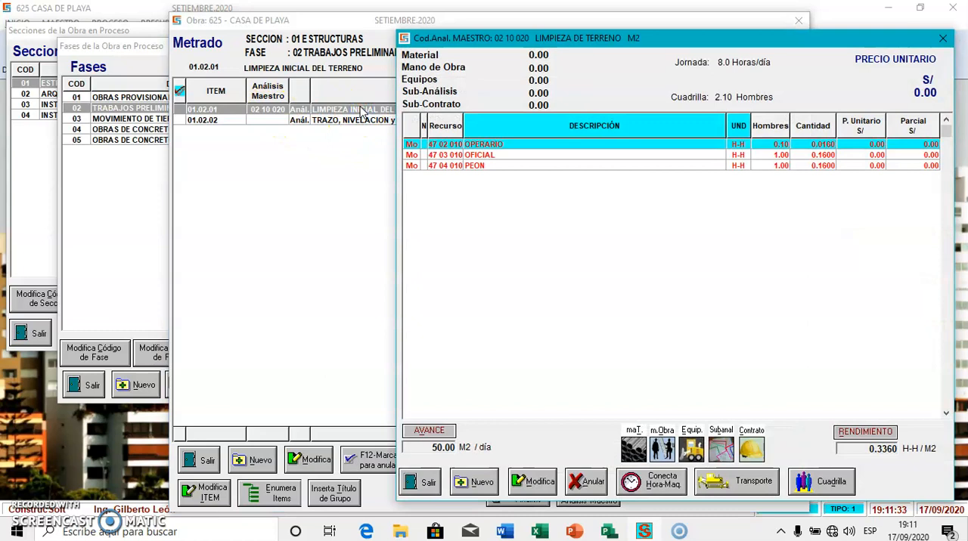
{"action": "left_click", "coordinate": [421, 482]}
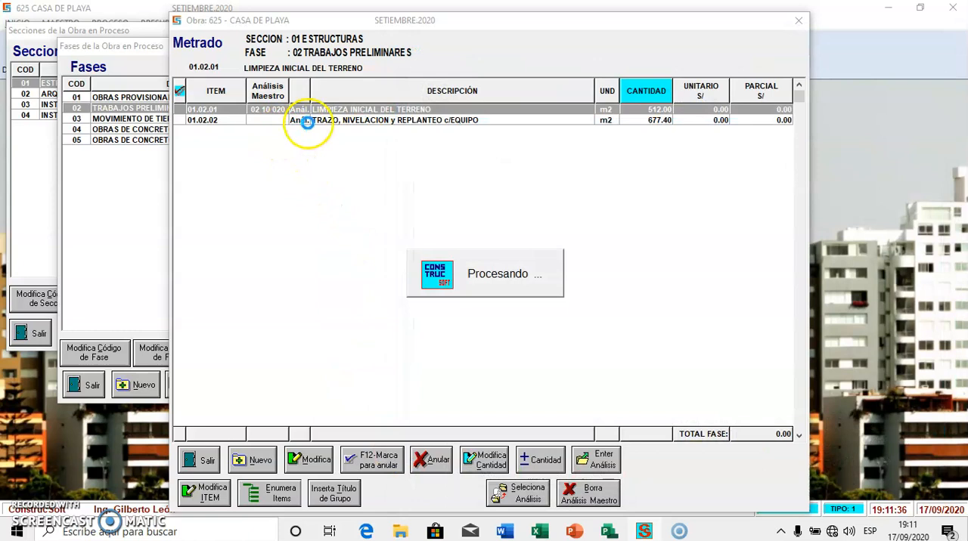
Assign master analysis TRAZO, NIVELES Y REPLANTEO PRELIMINAR (02 35 050) to TRAZO, NIVELACION y REPLANTEO c/EQUIPO
{"action": "left_click", "coordinate": [339, 121]}
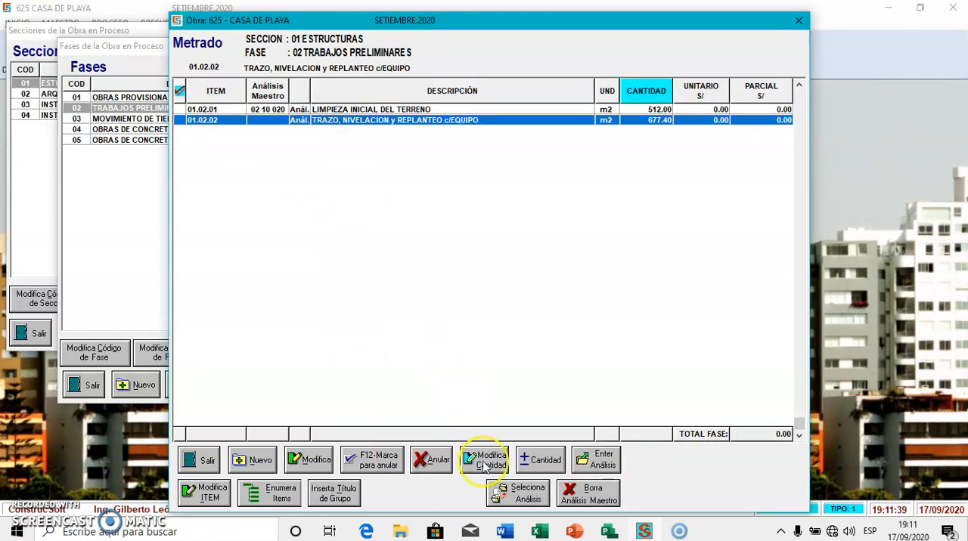
{"action": "left_click", "coordinate": [504, 491]}
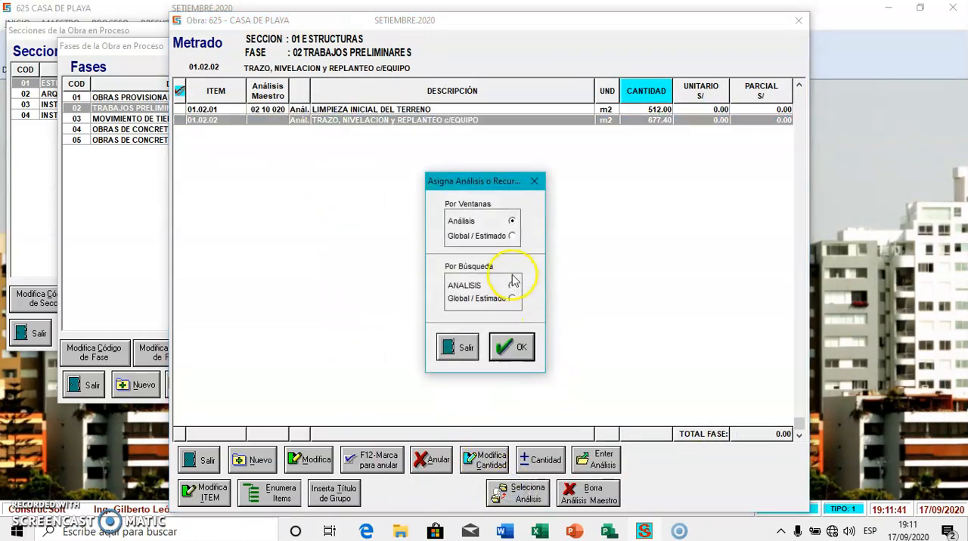
{"action": "left_click", "coordinate": [512, 346]}
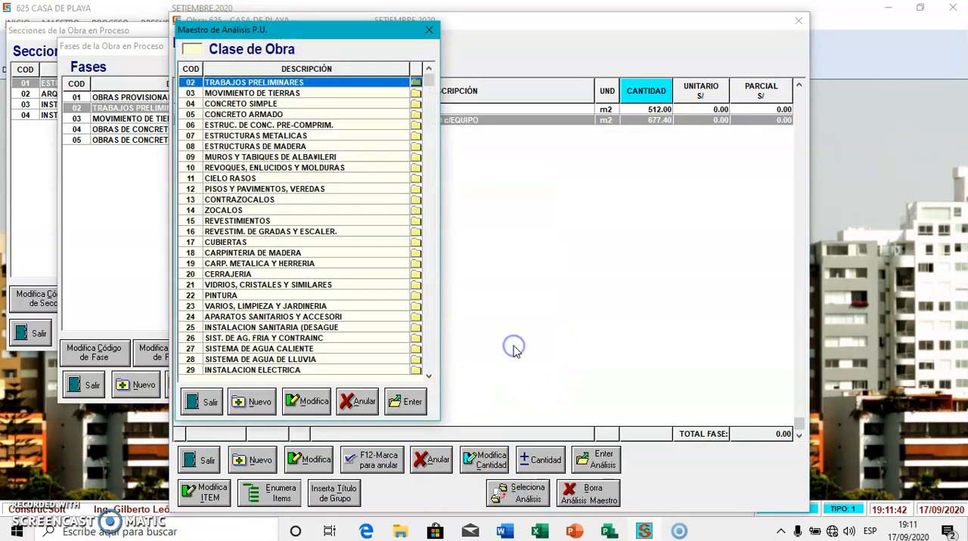
{"action": "double_click", "coordinate": [325, 83]}
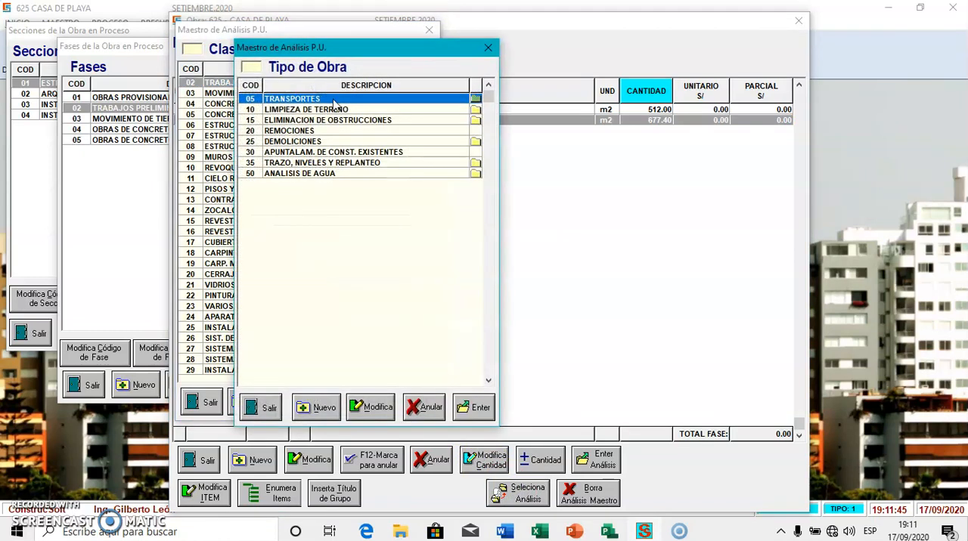
{"action": "double_click", "coordinate": [333, 168]}
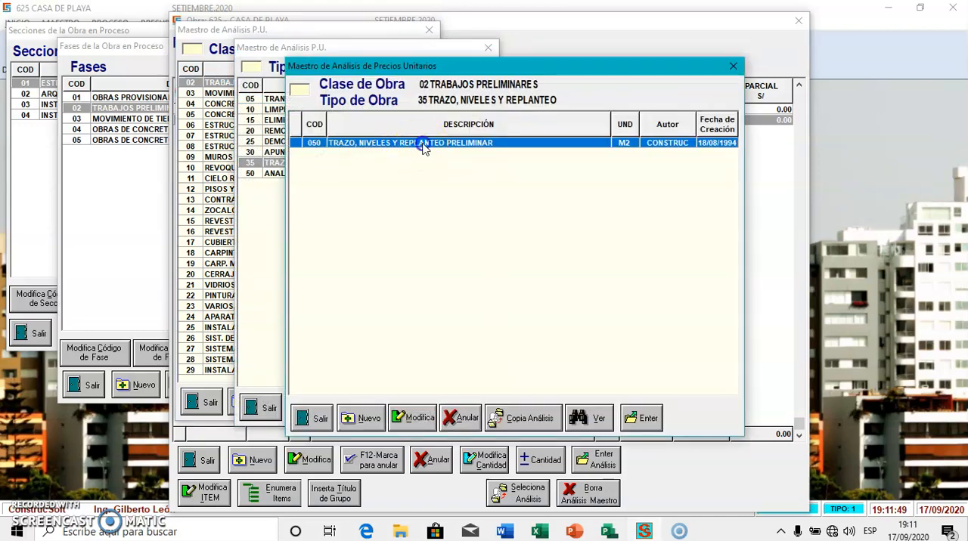
{"action": "double_click", "coordinate": [422, 143]}
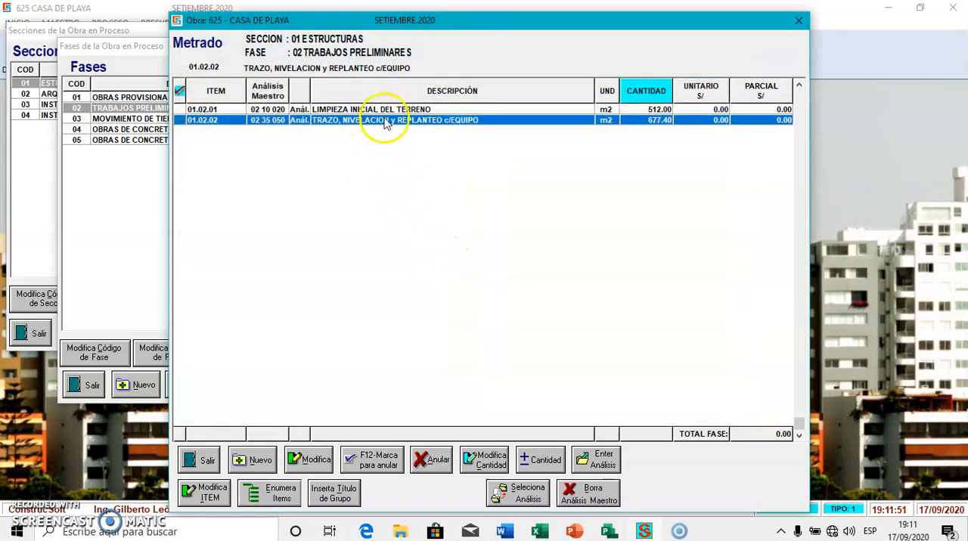
Review the resource breakdown of TRAZO, NIVELACION y REPLANTEO c/EQUIPO, and close the analysis, quantities, phases and sections windows
{"action": "double_click", "coordinate": [370, 125]}
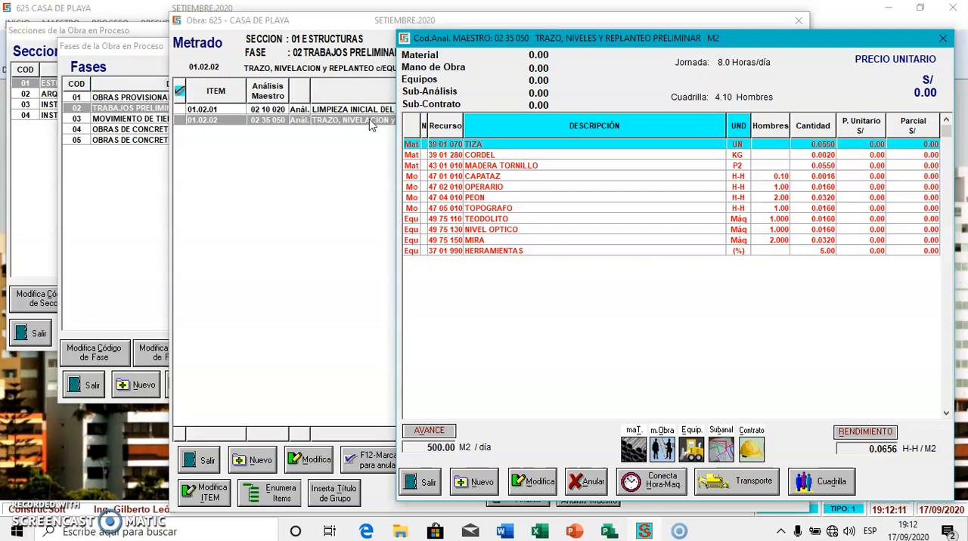
{"action": "key", "text": "Escape"}
{"action": "key", "text": "Escape"}
{"action": "key", "text": "Escape"}
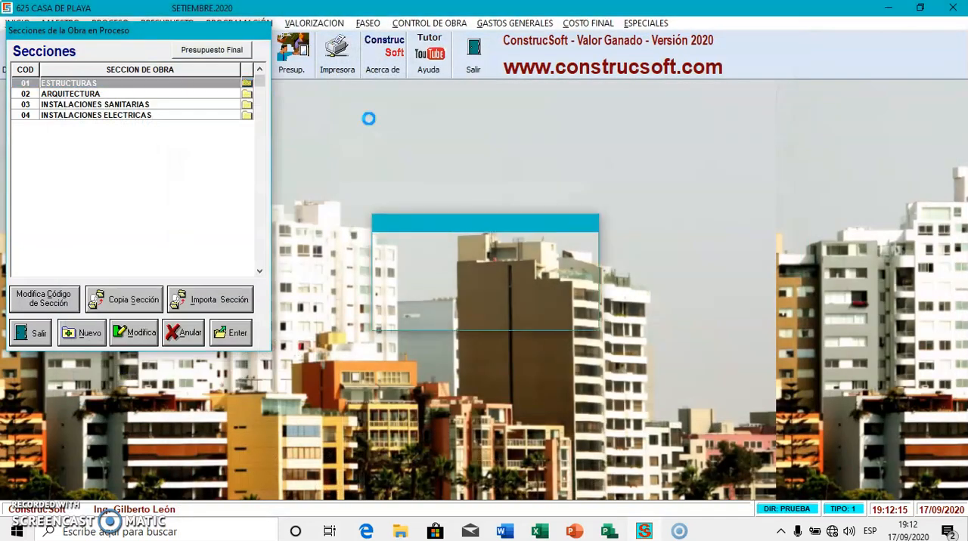
{"action": "key", "text": "Escape"}
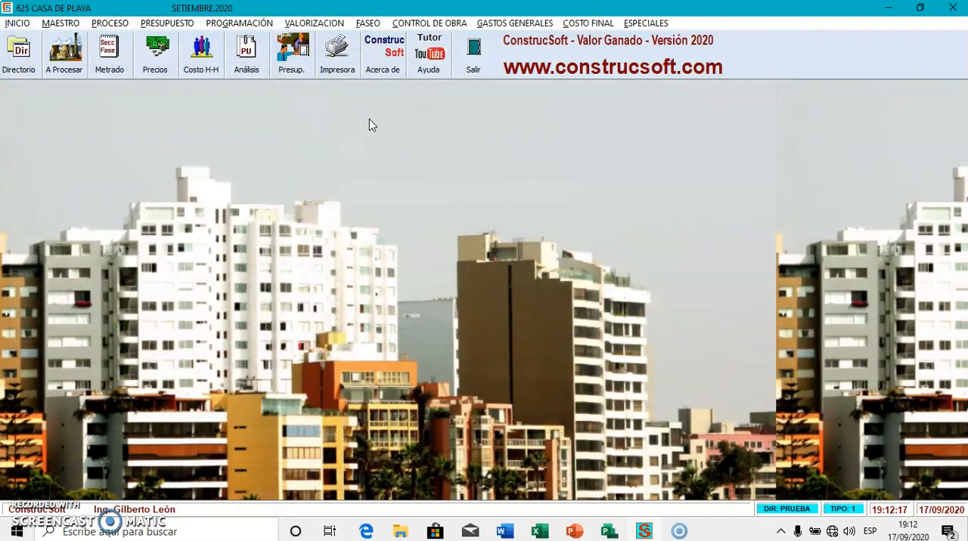